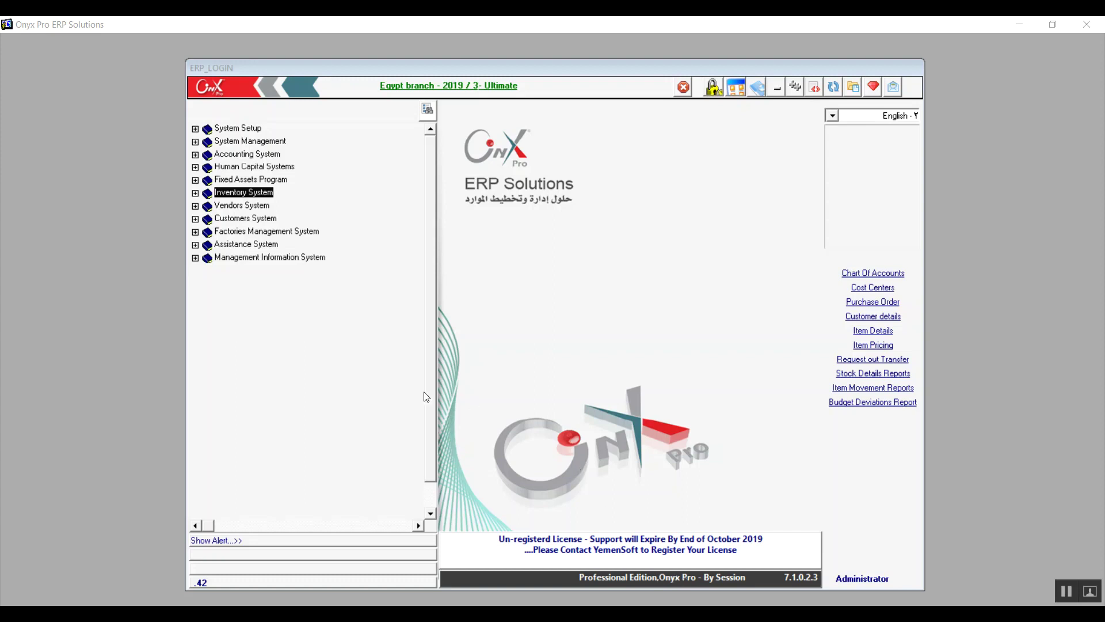
# - Expand Inventory System > Inventory Management System > Transactions and select Request Assemble items
pyautogui.click(195, 194)
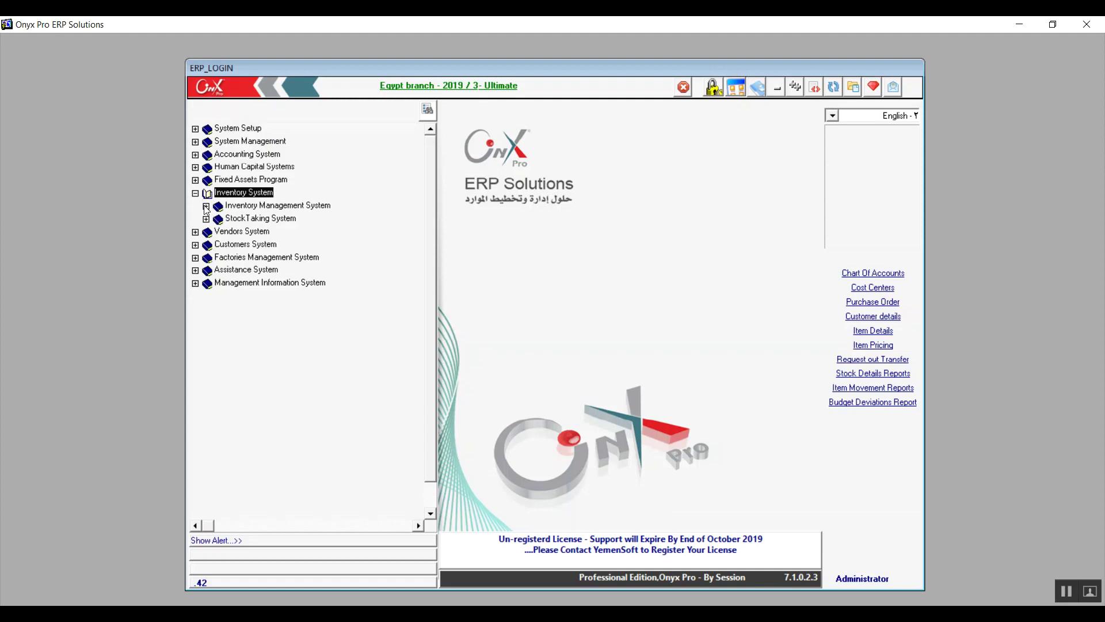
pyautogui.click(206, 206)
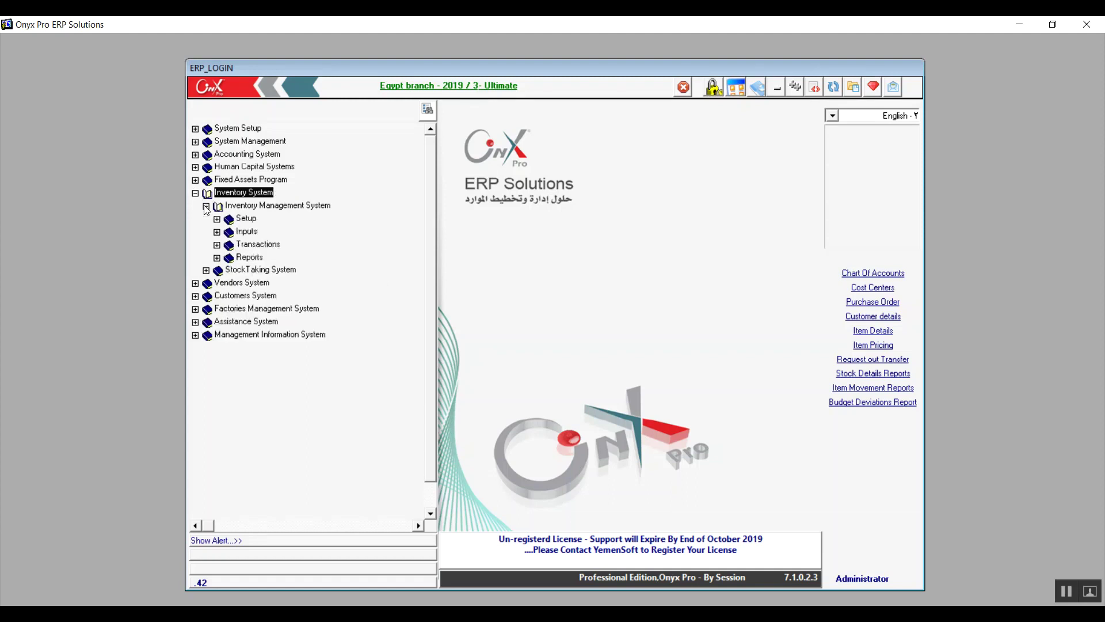
pyautogui.click(217, 245)
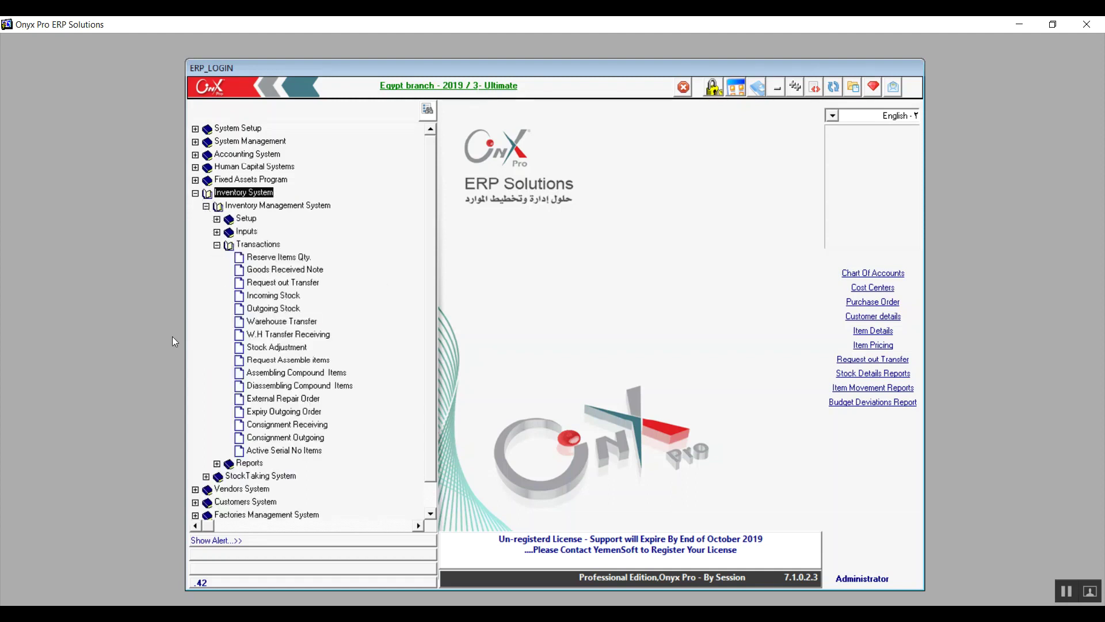
pyautogui.click(248, 362)
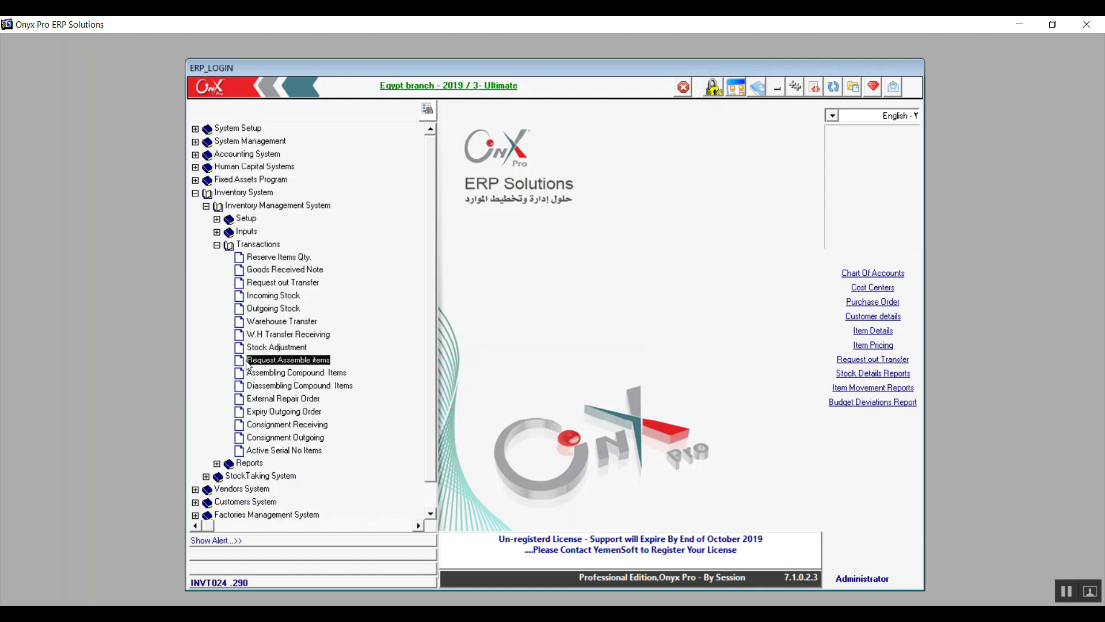
# - Open Request Assemble items, browse the Import From Excell and Additional Data tabs, then return to Master Detail
pyautogui.doubleClick(247, 362)
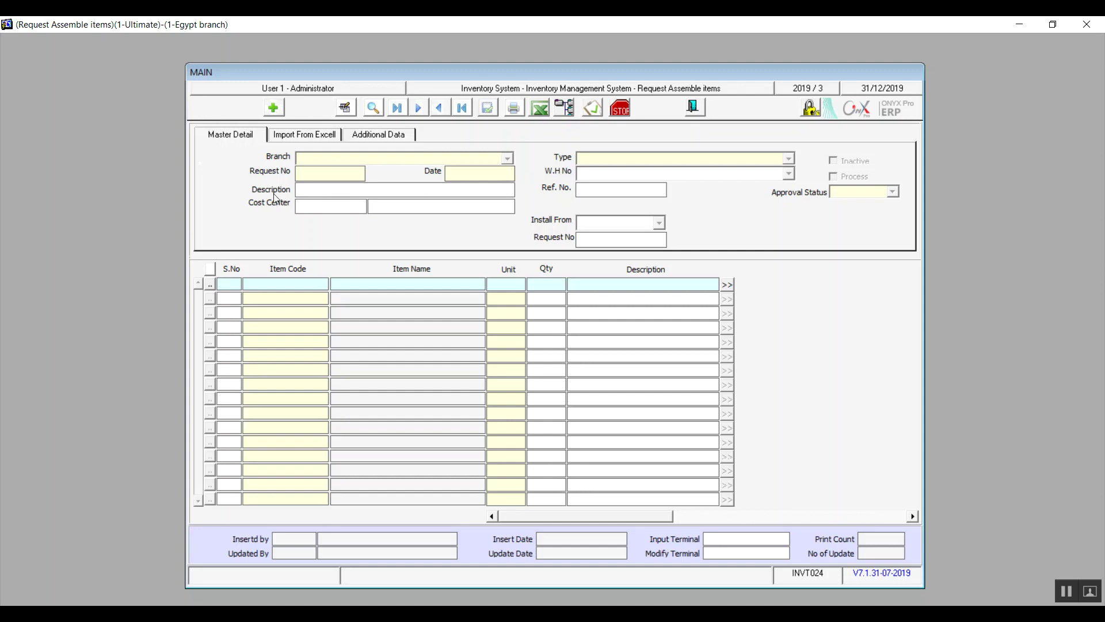
pyautogui.click(301, 138)
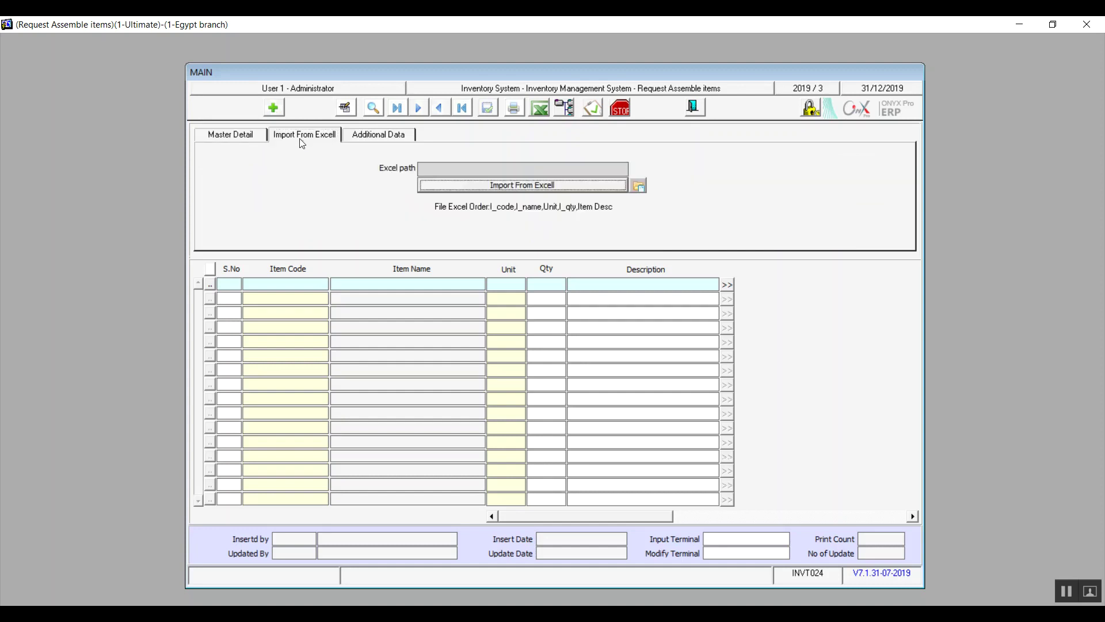
pyautogui.click(367, 137)
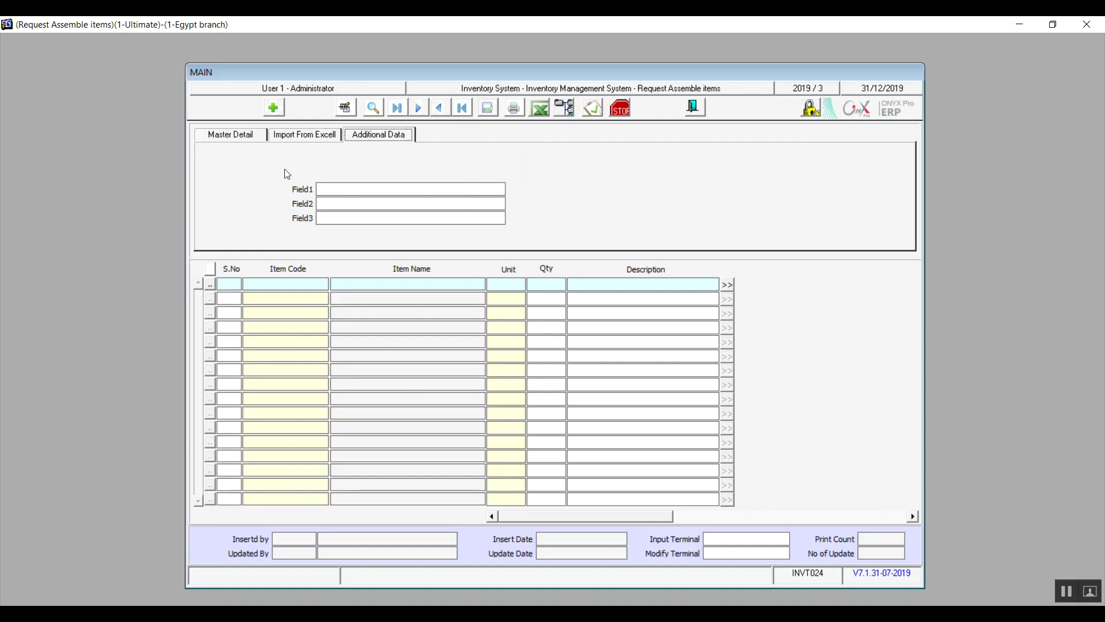
pyautogui.click(299, 135)
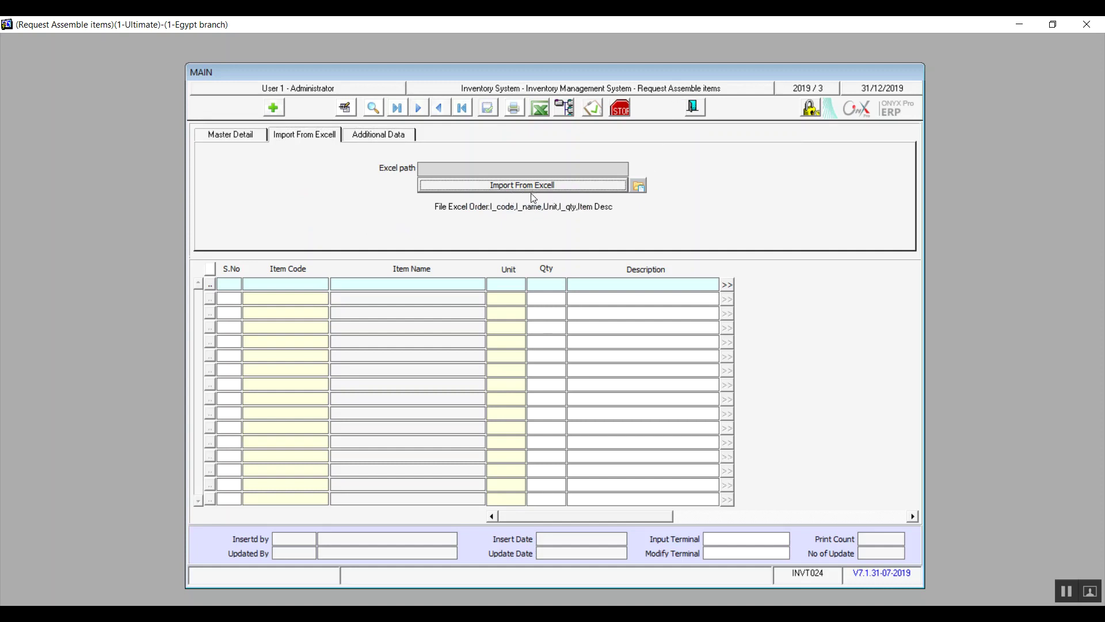
pyautogui.click(241, 136)
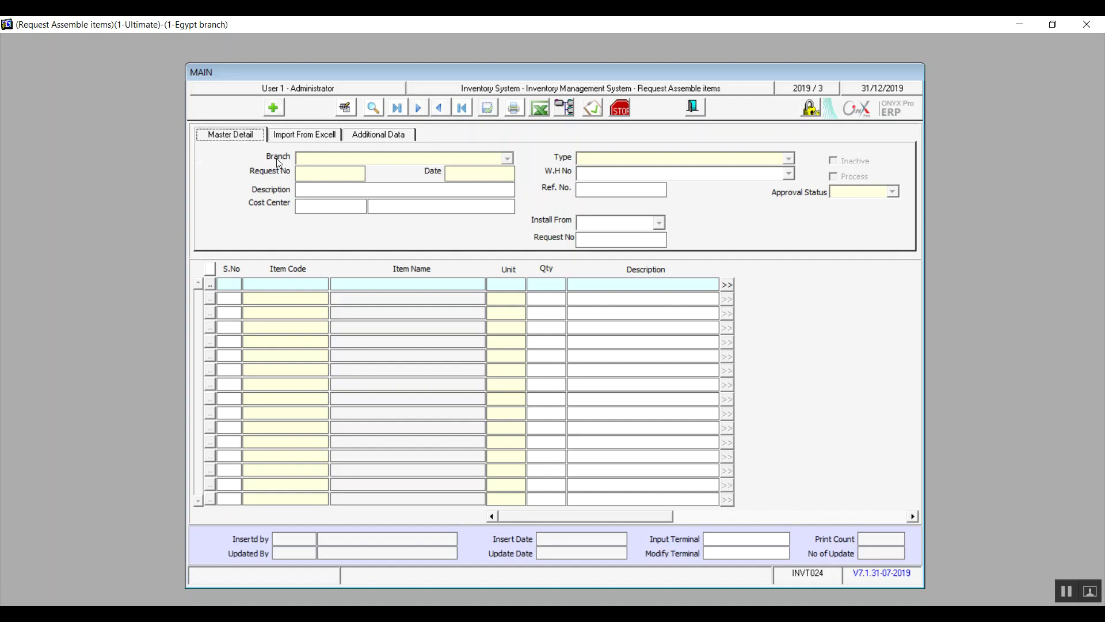
# - Add a new assemble request with a blank Type and warehouse 1- row material
pyautogui.click(273, 107)
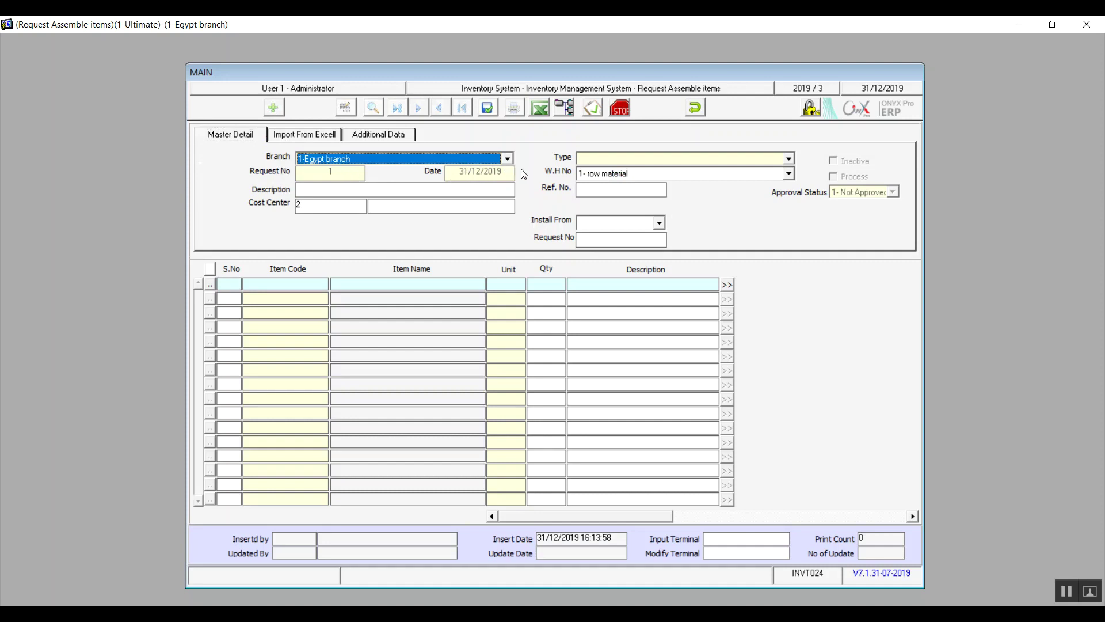
pyautogui.click(649, 161)
pyautogui.click(652, 168)
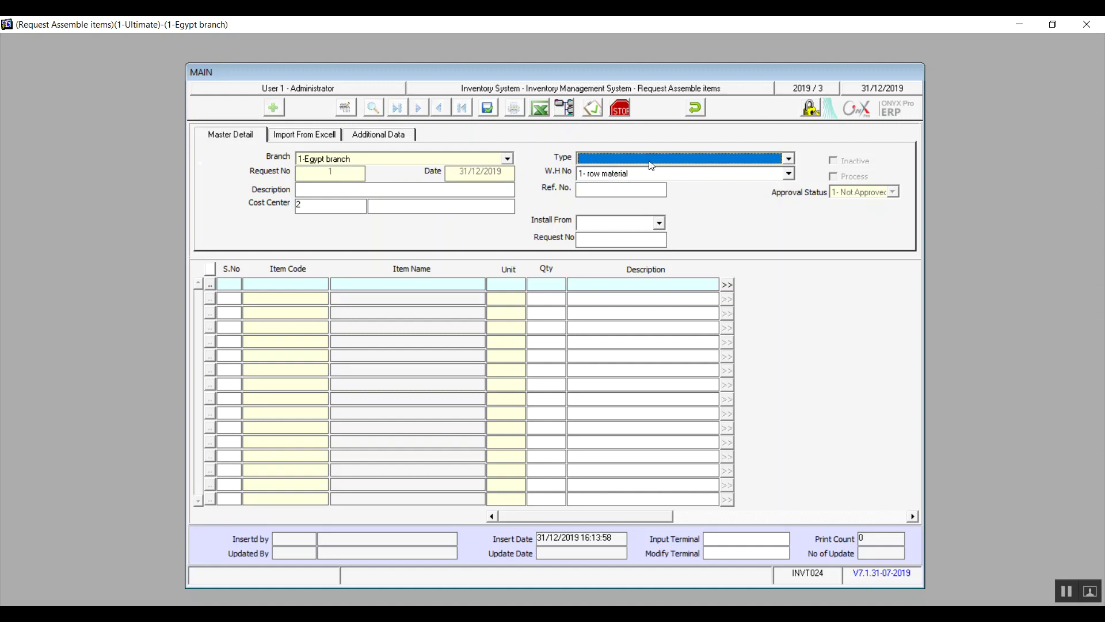
pyautogui.click(650, 162)
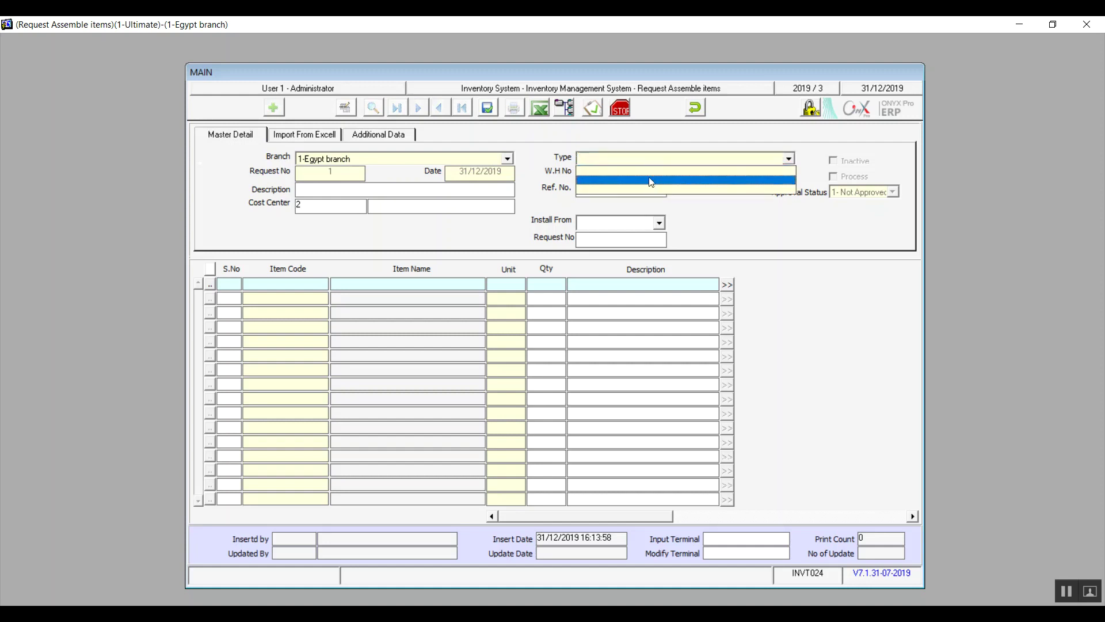
pyautogui.click(649, 173)
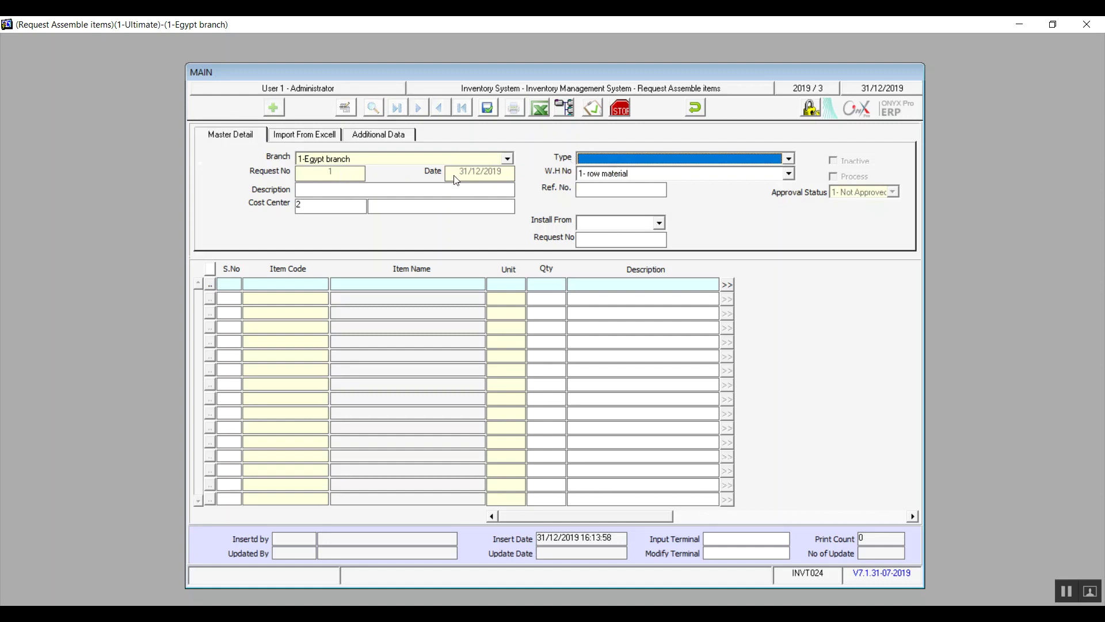
pyautogui.click(606, 179)
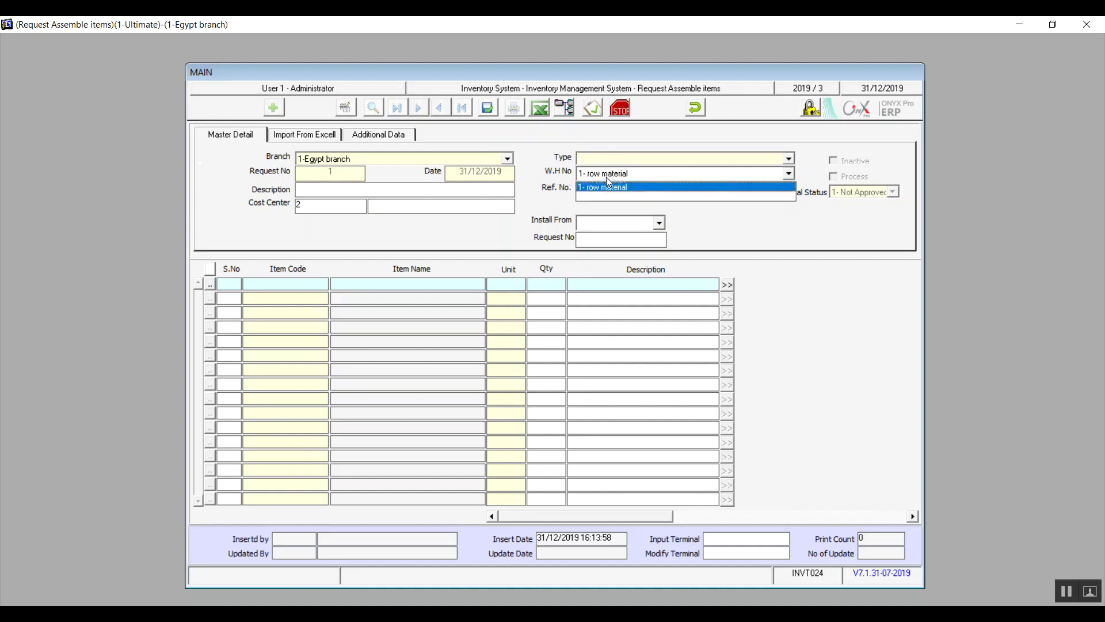
pyautogui.click(607, 179)
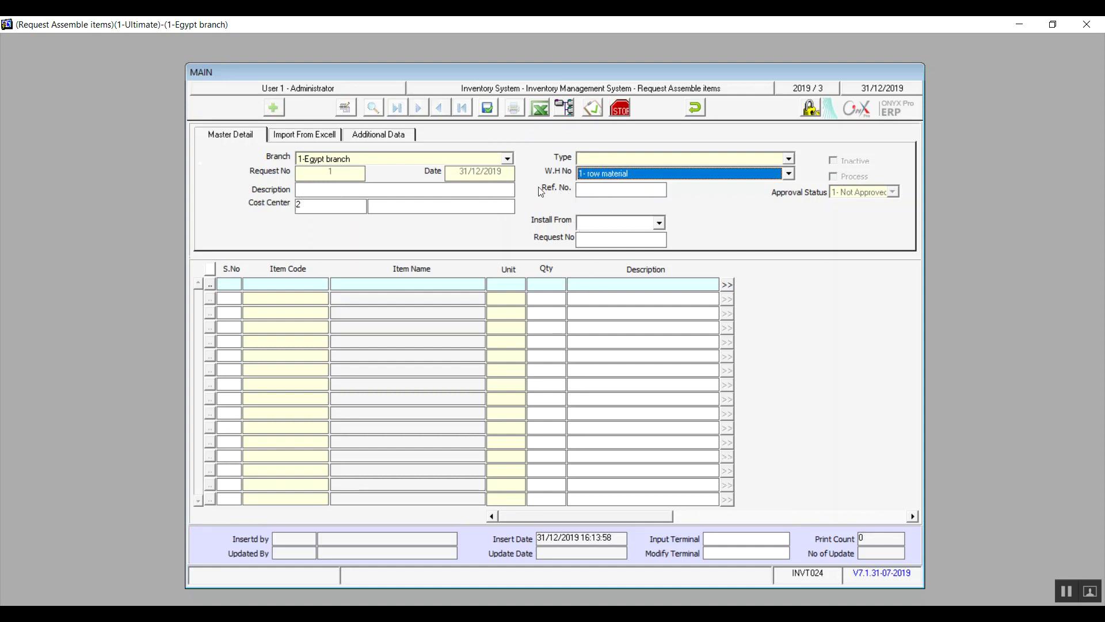
# - Choose cost center summr 1 from the cost center lookup
pyautogui.click(326, 204)
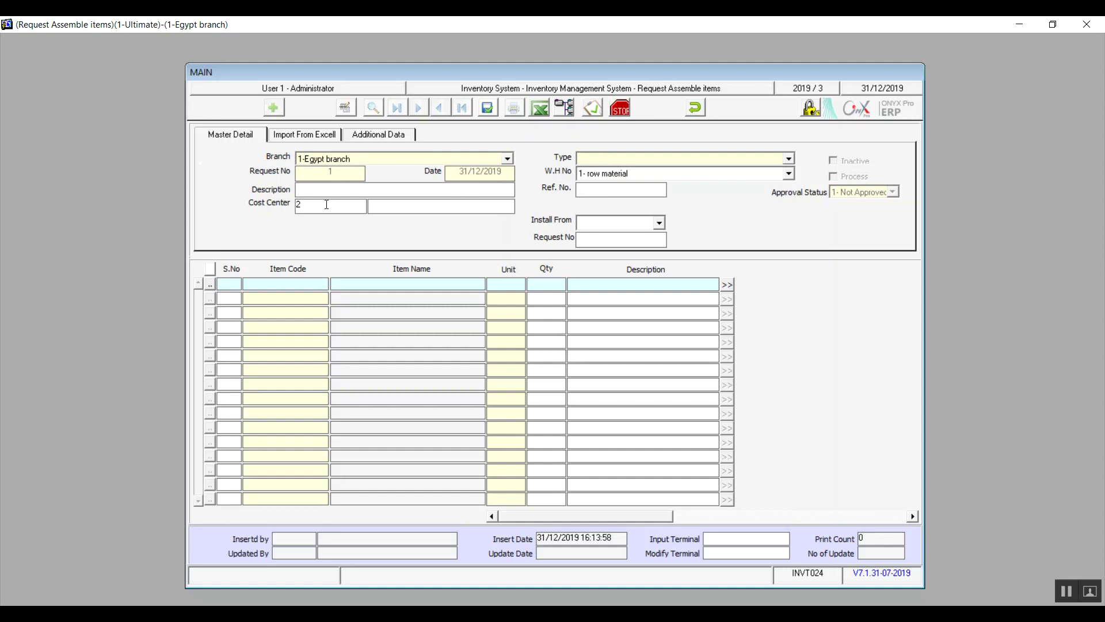
pyautogui.doubleClick(327, 204)
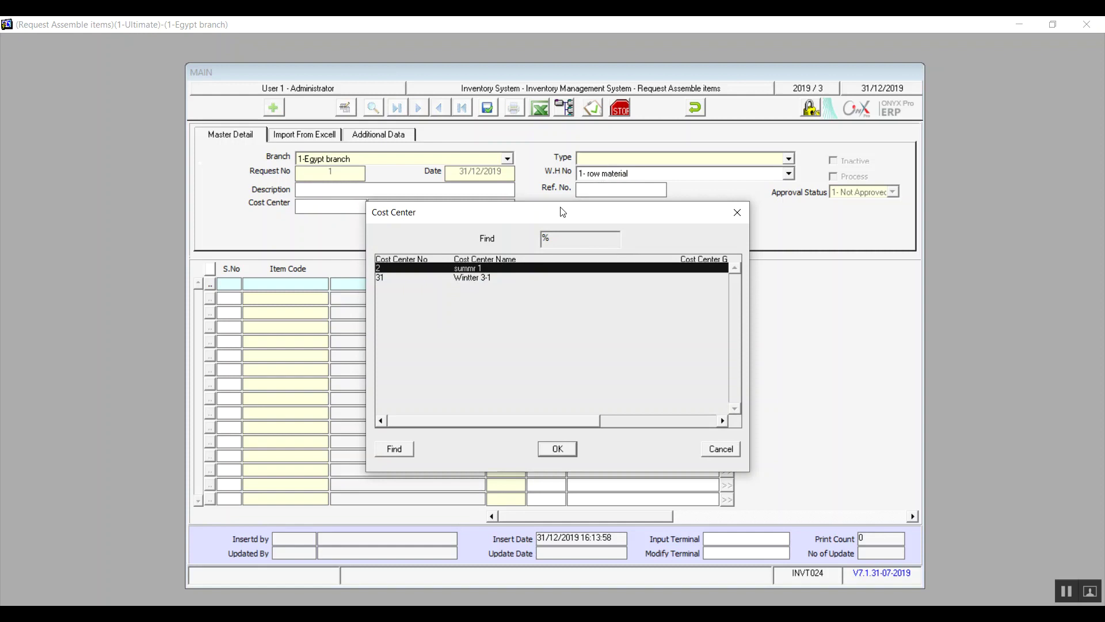
pyautogui.doubleClick(475, 271)
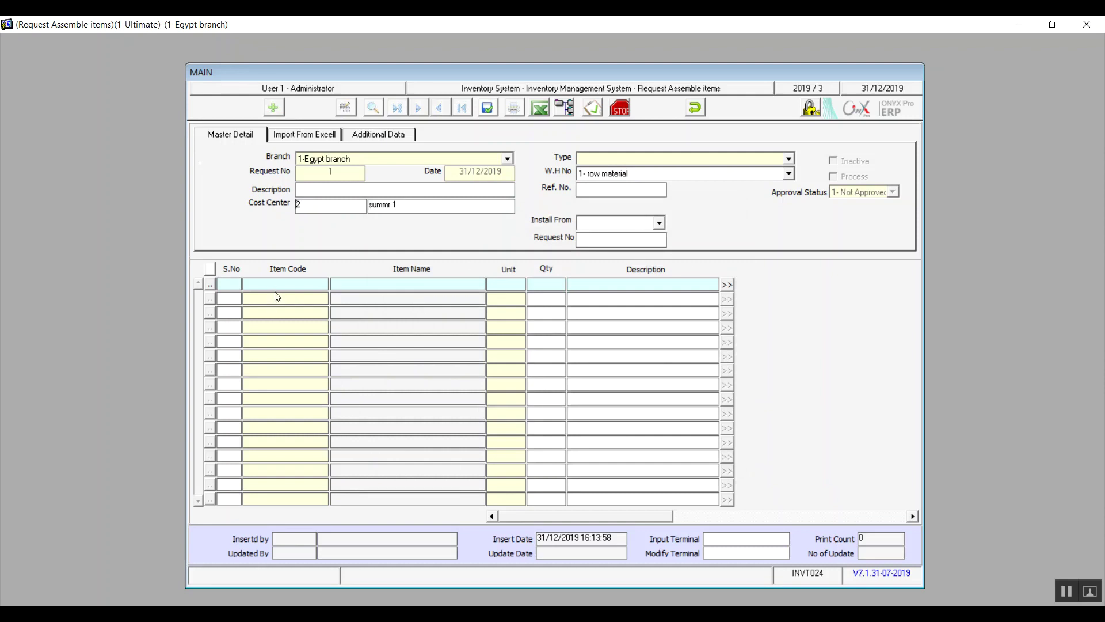
pyautogui.click(300, 286)
# - Set Install From to 1- Sales Orders, then undo and confirm discarding the unsaved request
pyautogui.click(659, 224)
pyautogui.click(660, 224)
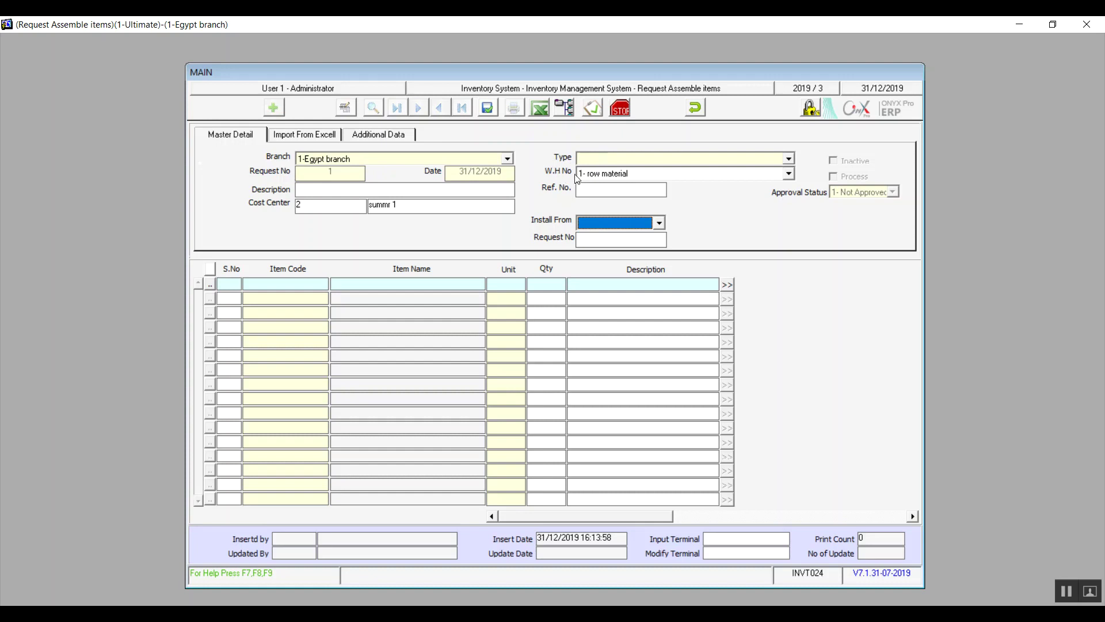
pyautogui.click(660, 225)
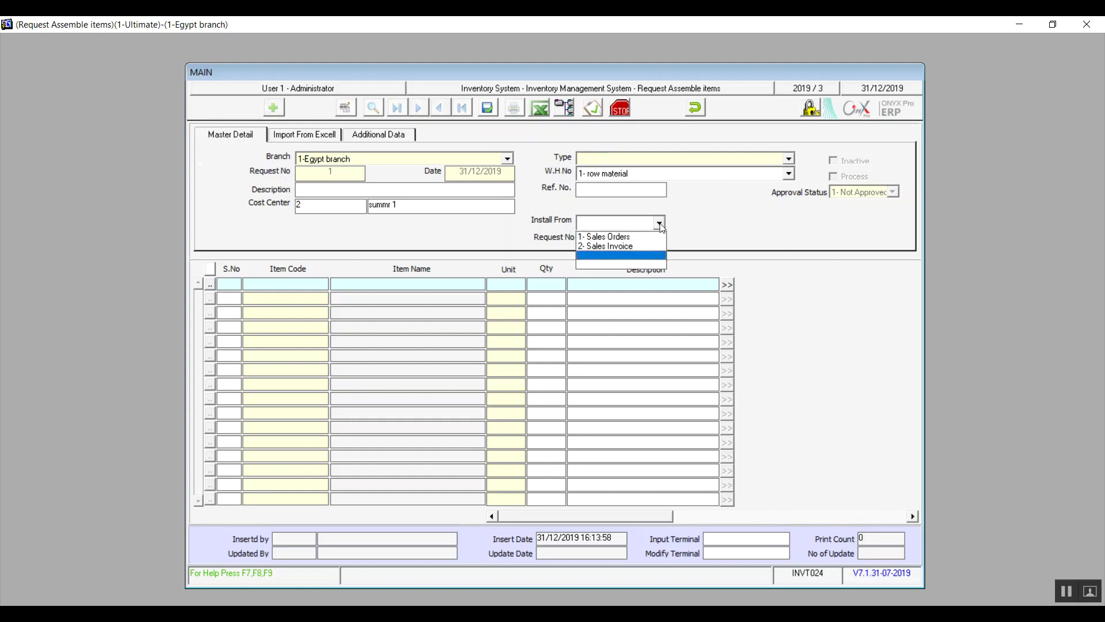
pyautogui.click(635, 241)
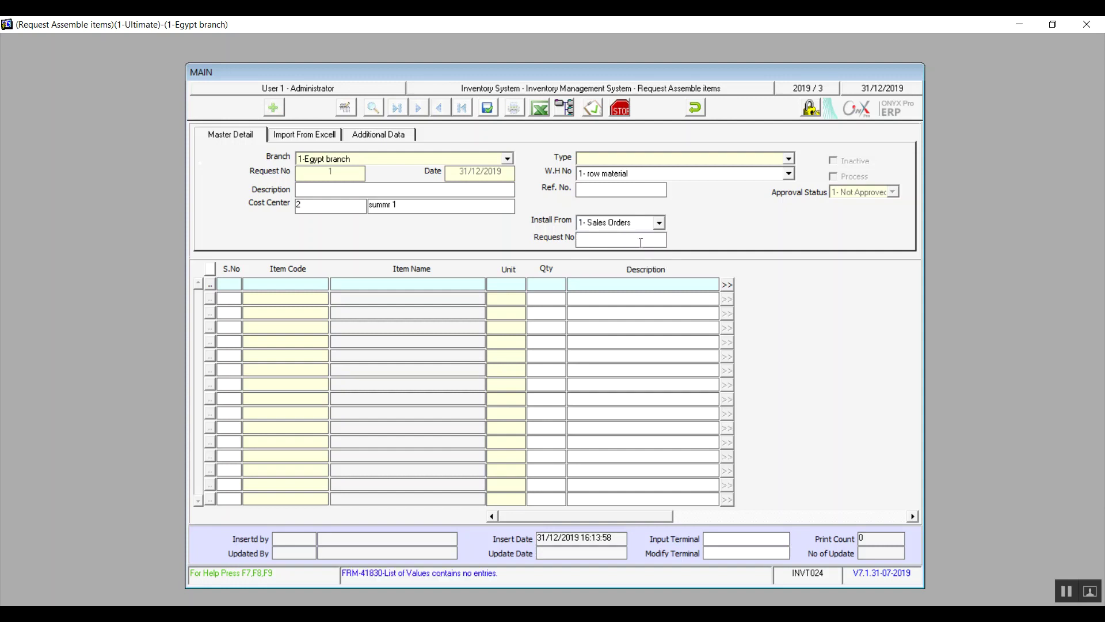
pyautogui.click(607, 241)
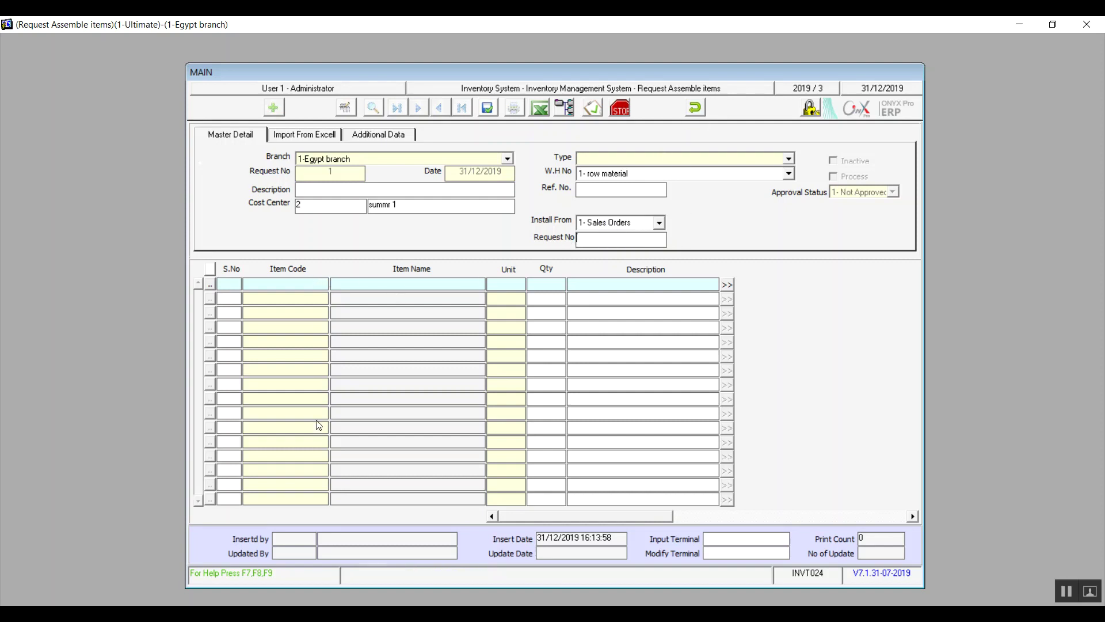
pyautogui.click(697, 105)
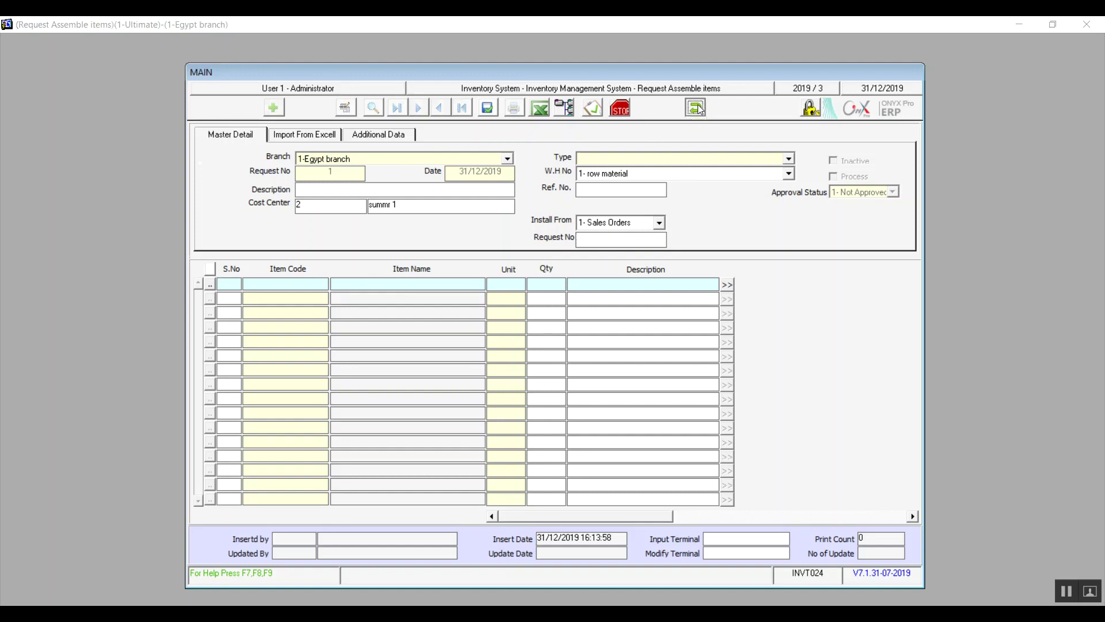
pyautogui.click(537, 362)
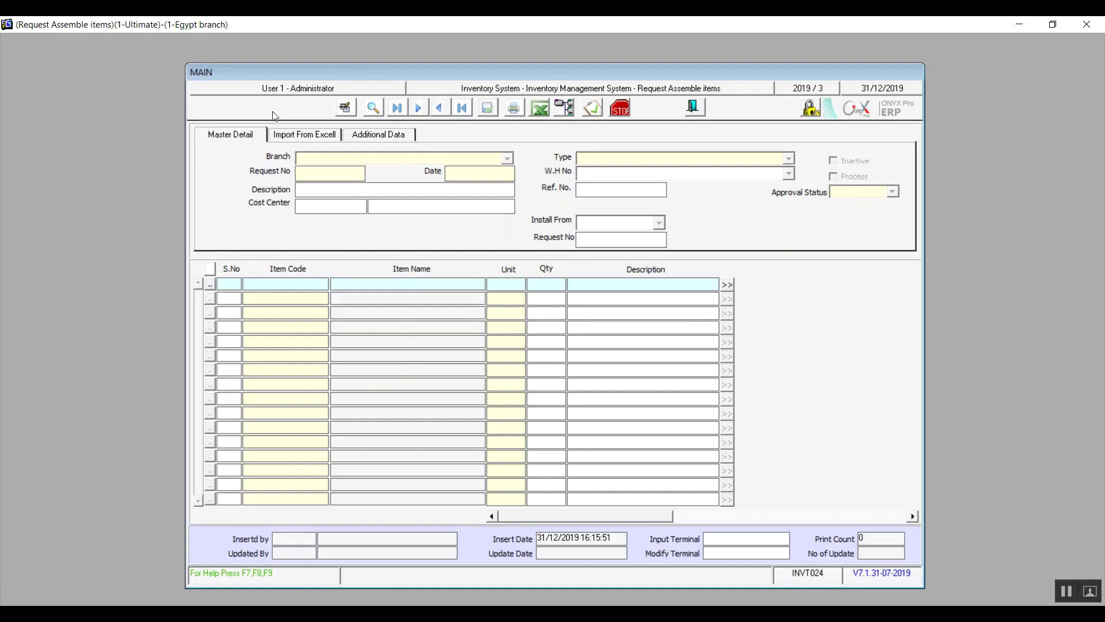
# - Start another new request, discard it, and close the Request Assemble items form
pyautogui.click(273, 108)
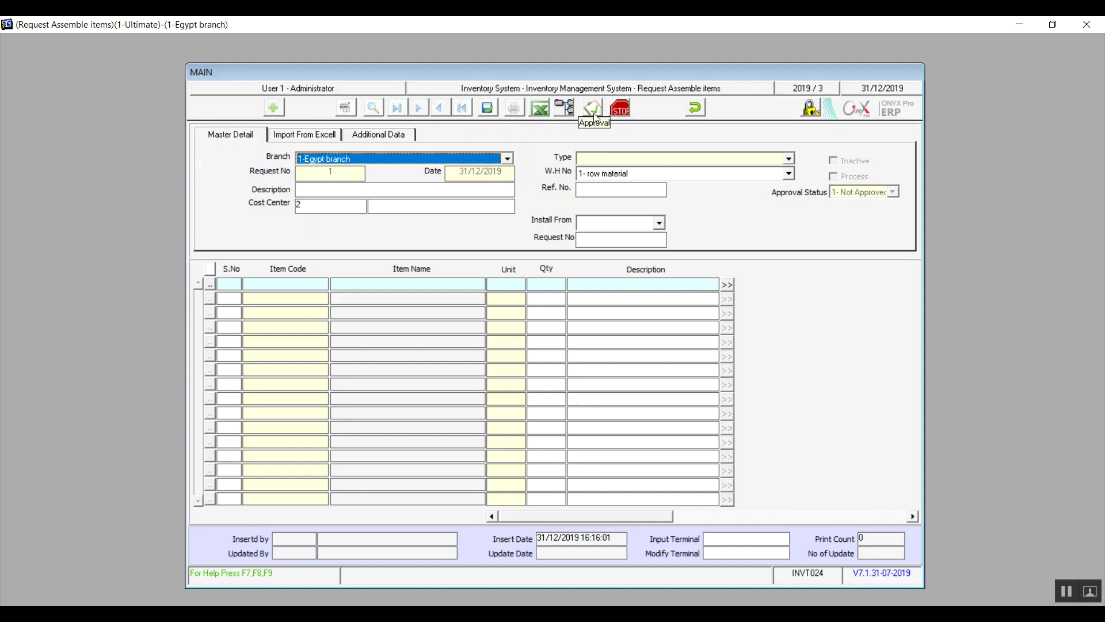
pyautogui.click(696, 108)
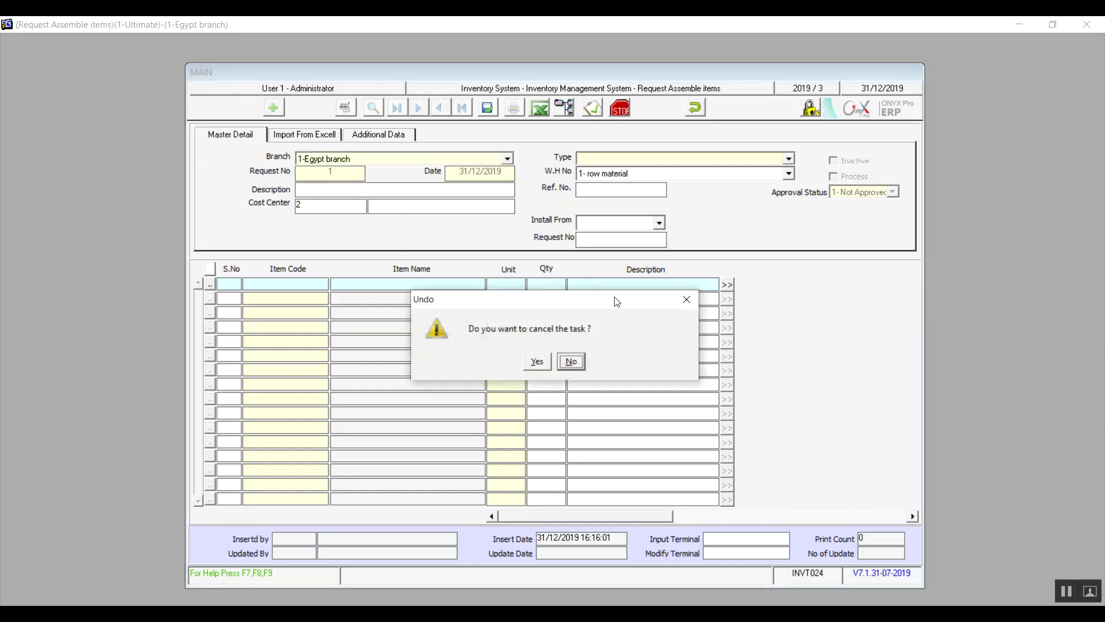
pyautogui.click(531, 362)
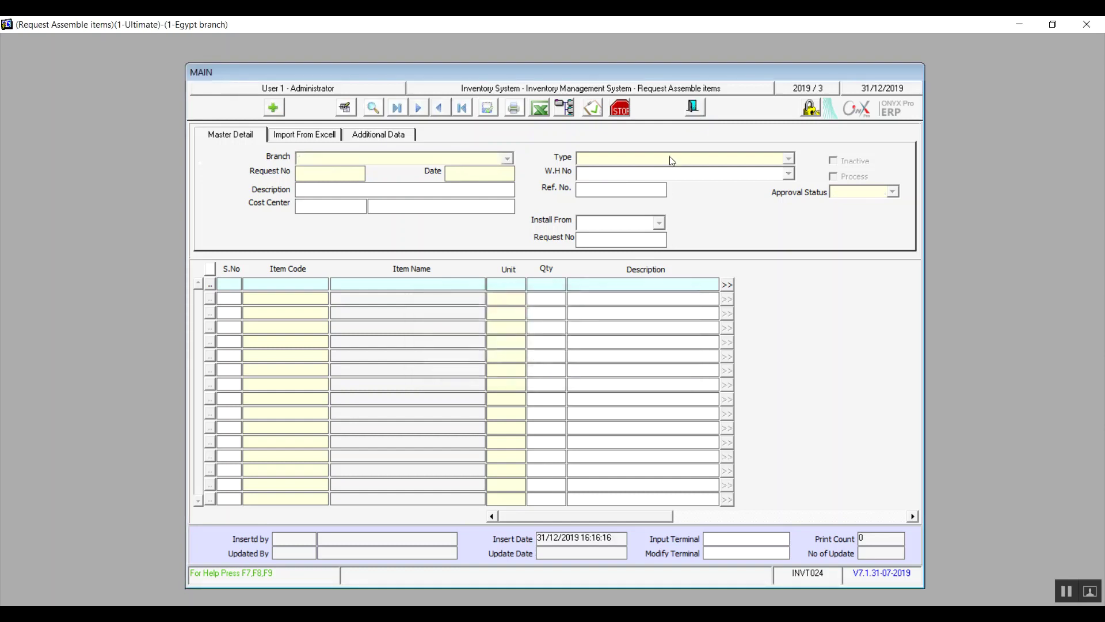
pyautogui.click(692, 108)
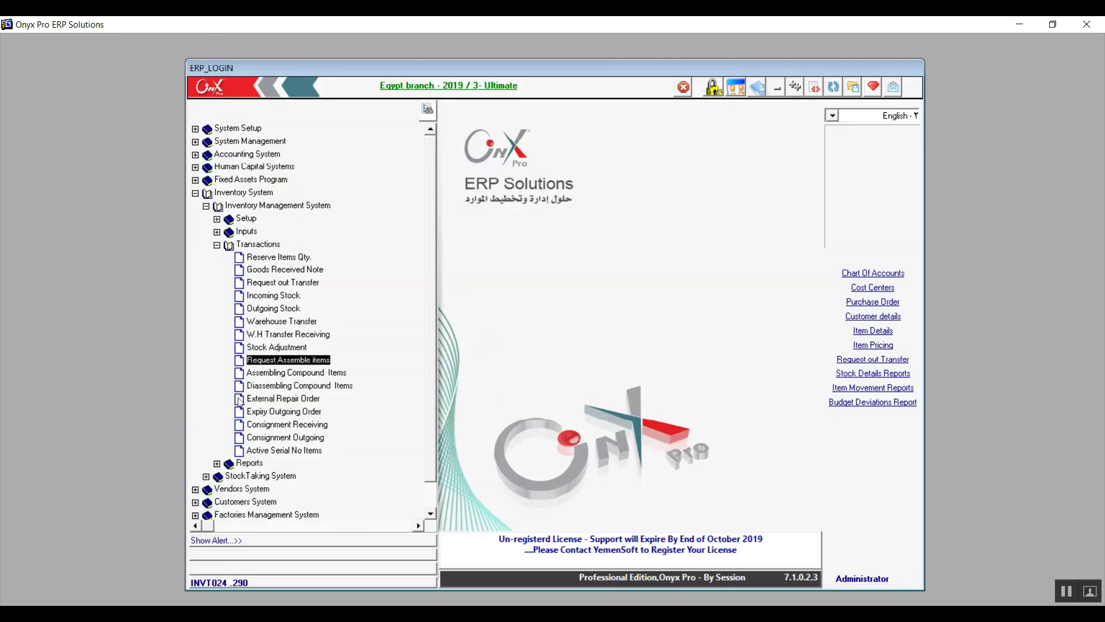
# - Open Assembling Compound Items from the inventory Transactions list
pyautogui.click(290, 374)
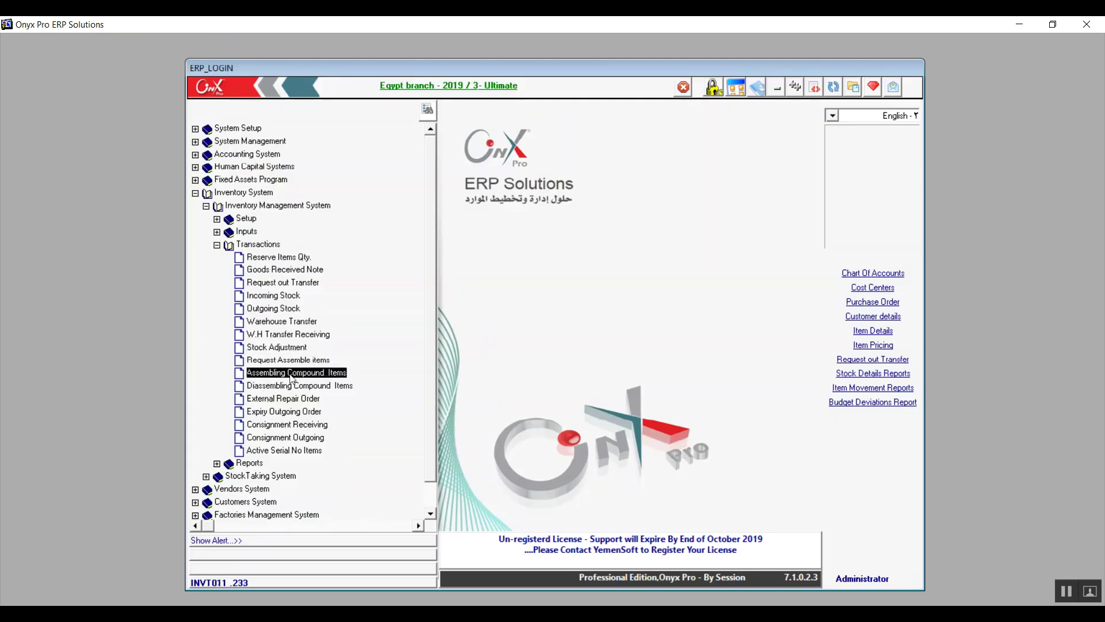
pyautogui.doubleClick(290, 374)
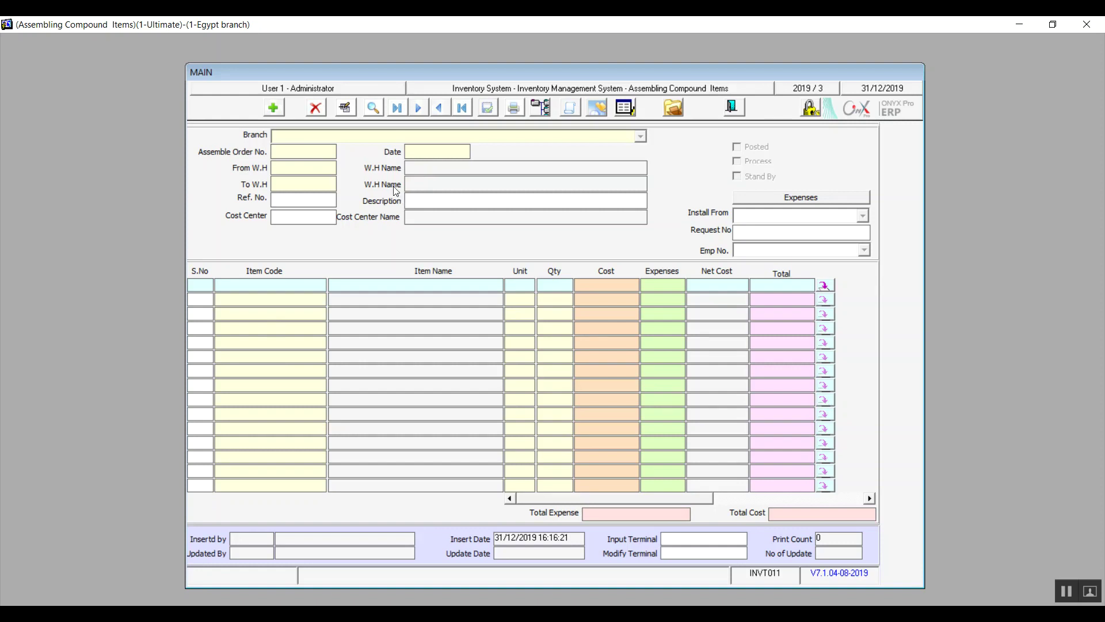
# - Add a new assembly order for 1-Egypt branch with From W.H warehouse 1 row material
pyautogui.click(275, 109)
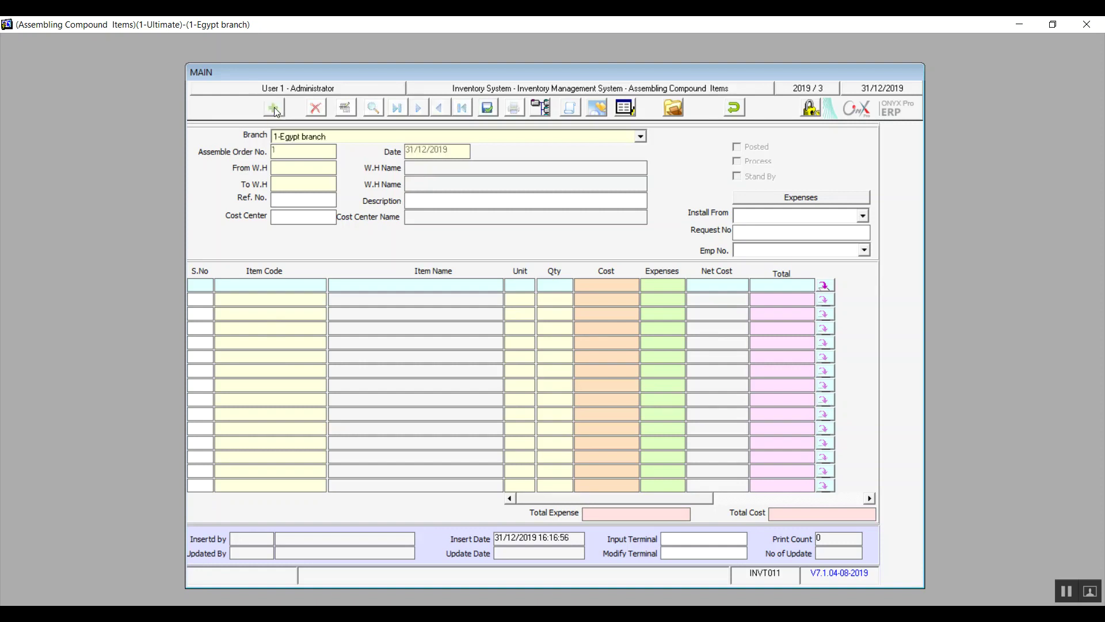
pyautogui.click(640, 137)
pyautogui.click(642, 138)
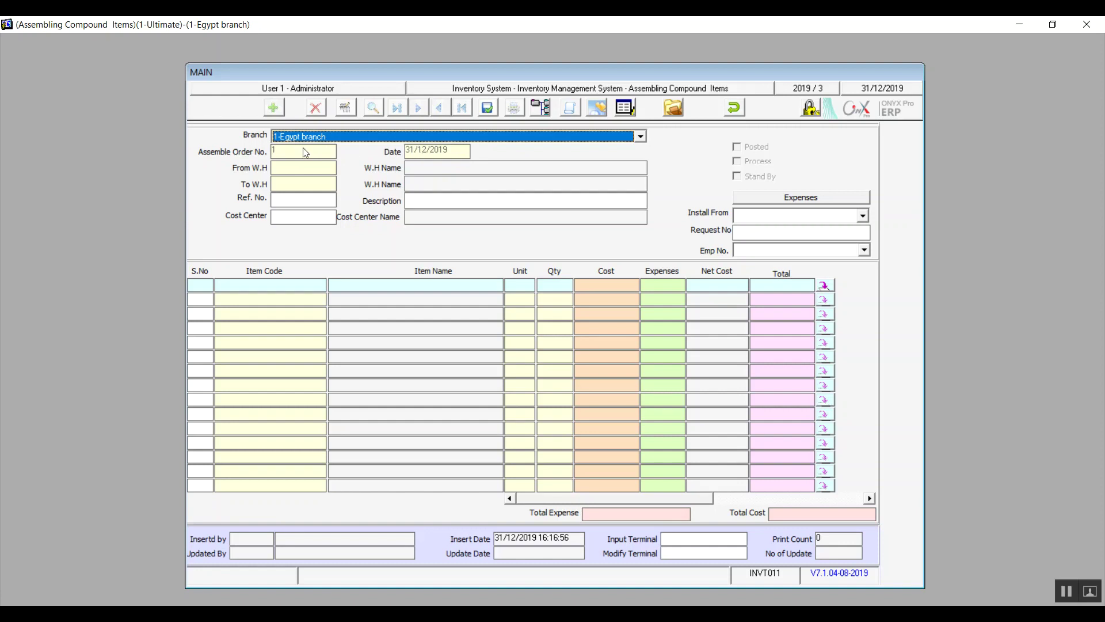
pyautogui.click(309, 168)
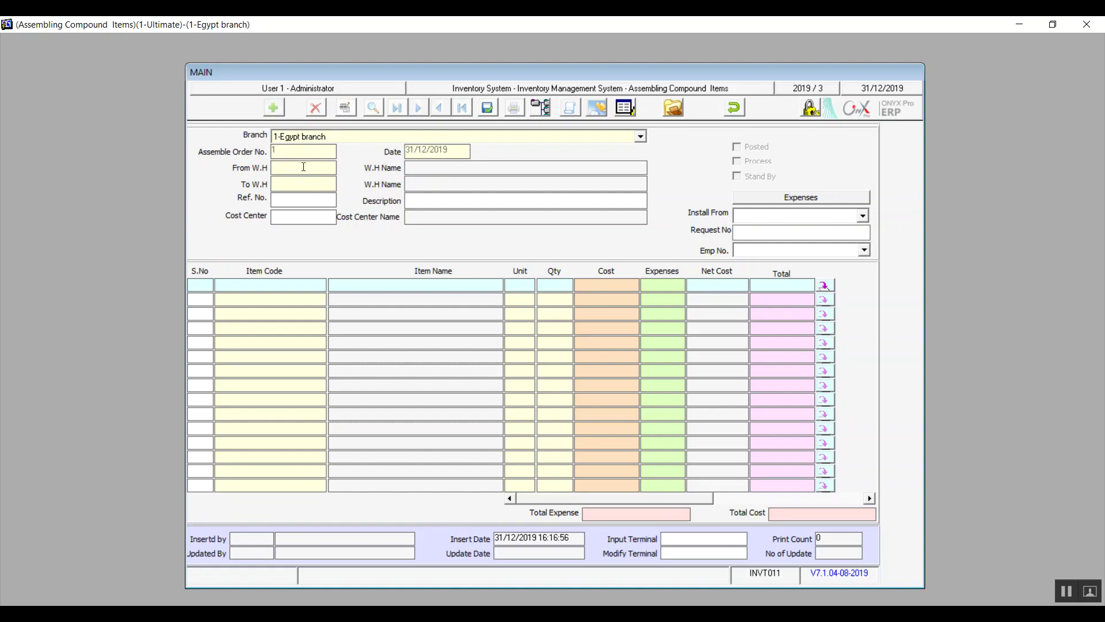
pyautogui.doubleClick(303, 167)
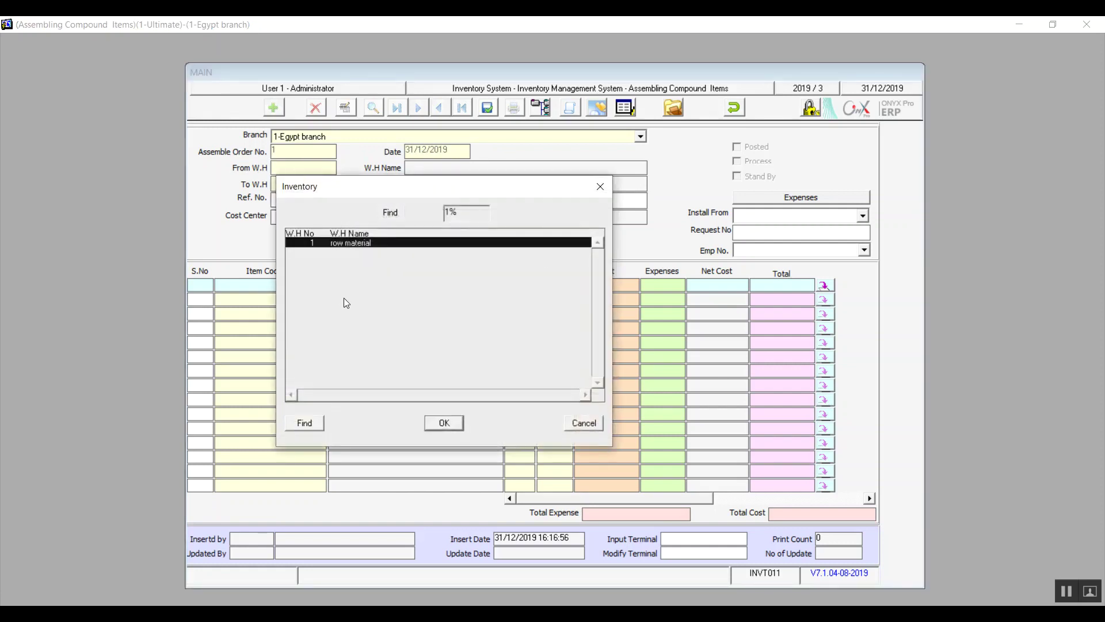
pyautogui.doubleClick(361, 242)
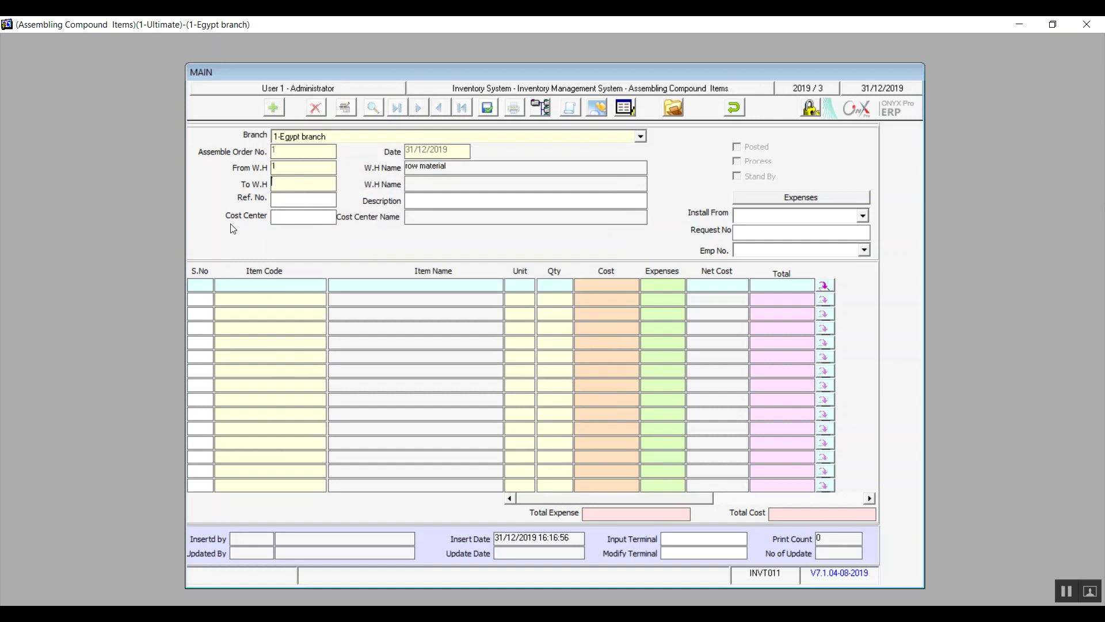
# - Set cost center 31 (Wintter 3-1) and To W.H 1, then open the Expenses window
pyautogui.doubleClick(299, 219)
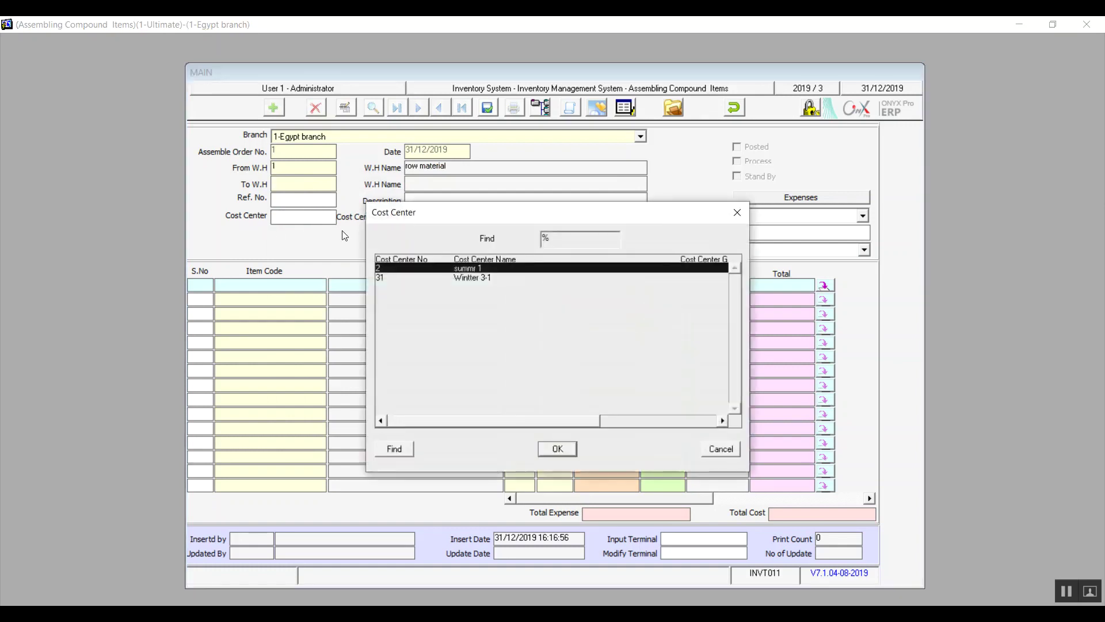
pyautogui.doubleClick(463, 277)
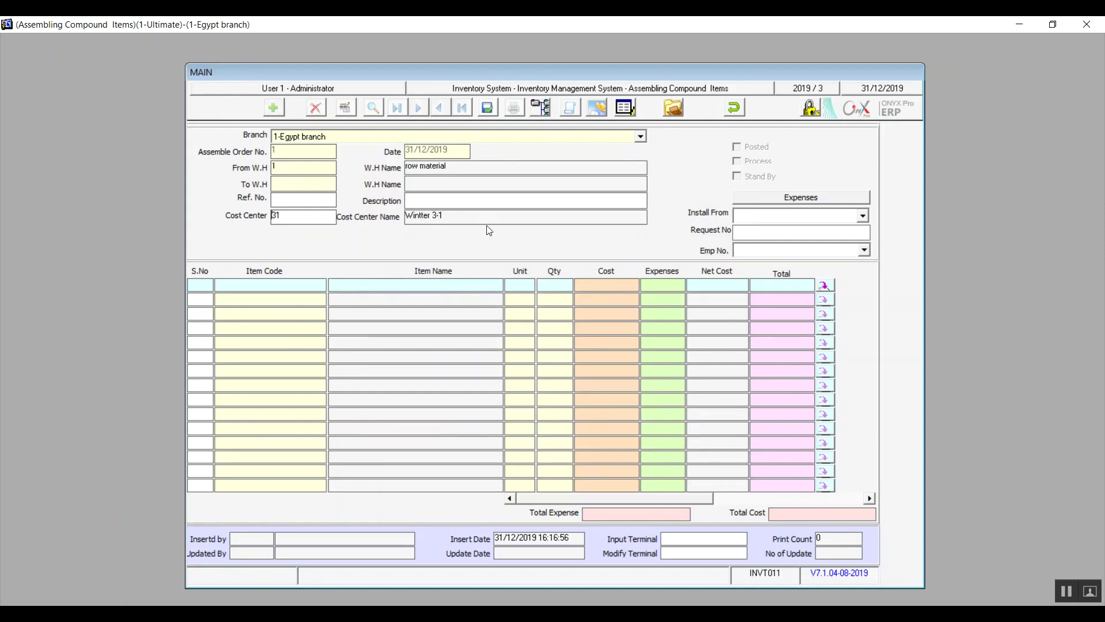
pyautogui.click(797, 201)
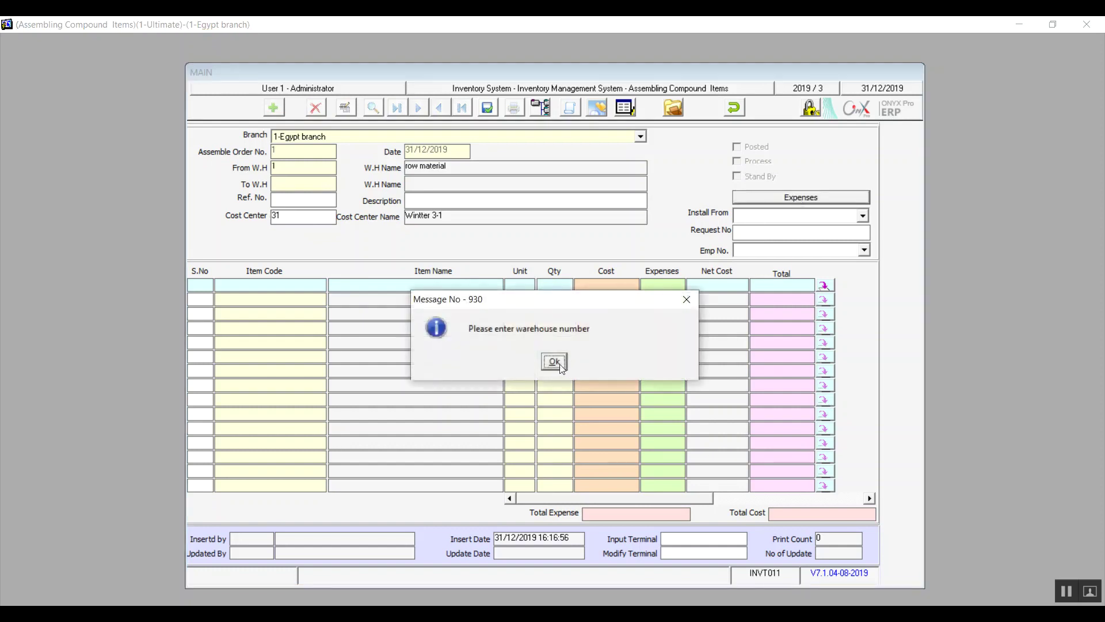
pyautogui.click(554, 362)
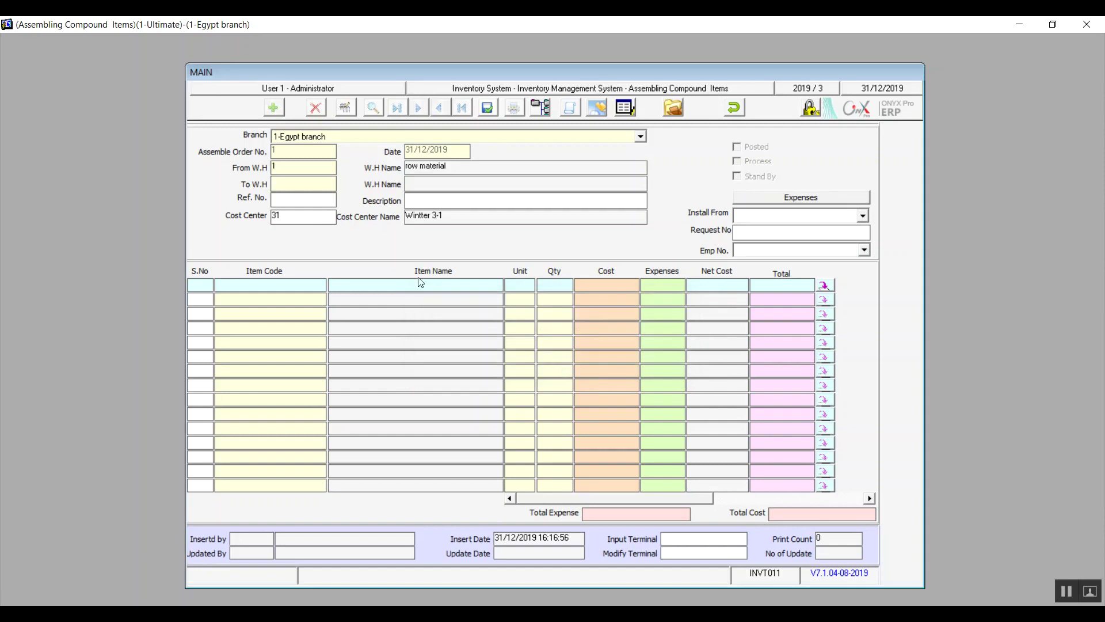
pyautogui.write('1')
pyautogui.click(809, 197)
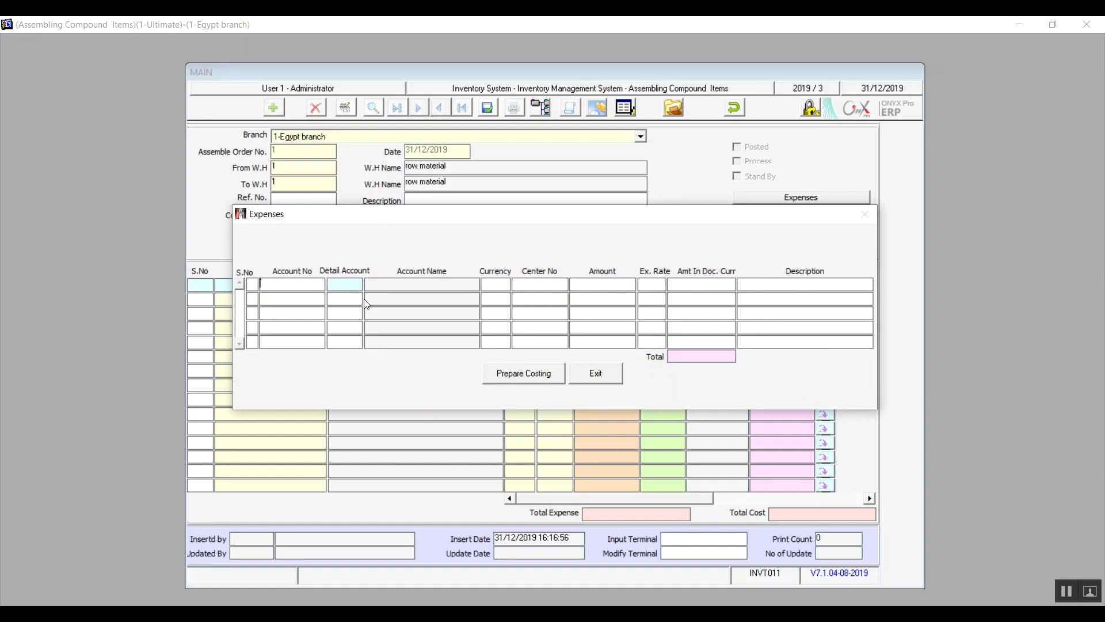
# - Search the accounts list for 'تغليف', clear the search, and exit Expenses without adding lines
pyautogui.doubleClick(388, 332)
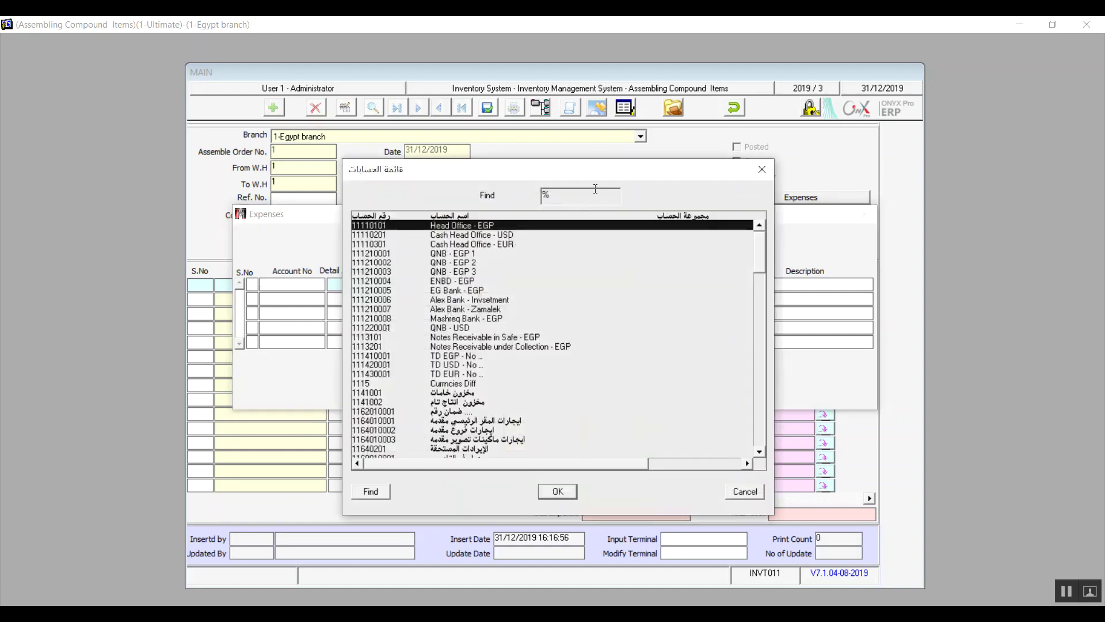
pyautogui.write('تغليف')
pyautogui.press('Return')
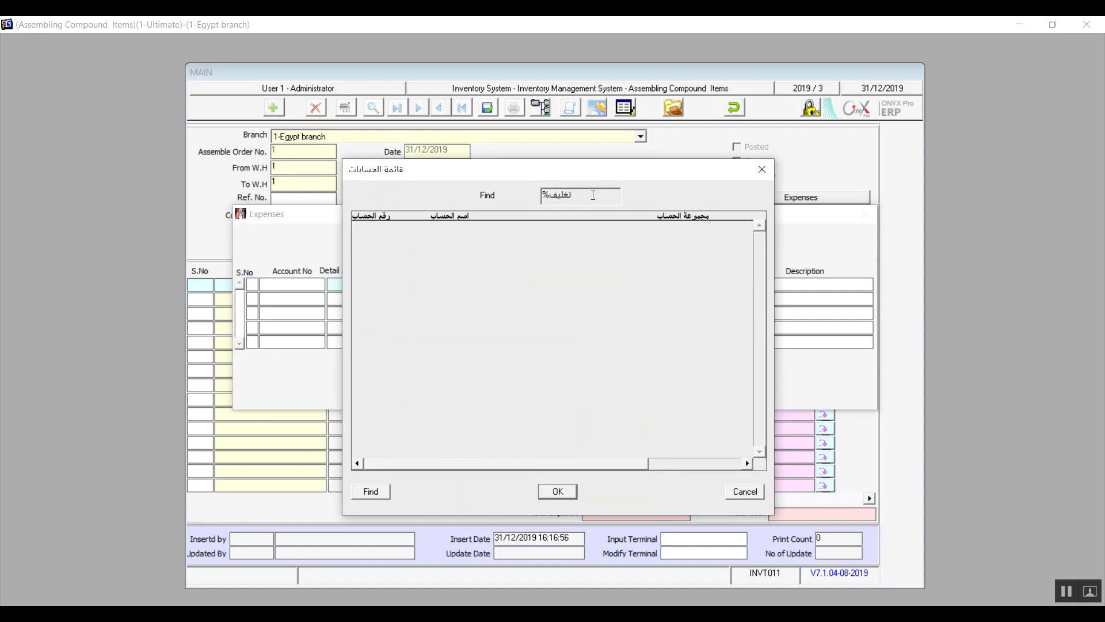
pyautogui.doubleClick(592, 195)
pyautogui.press('BackSpace')
pyautogui.click(752, 494)
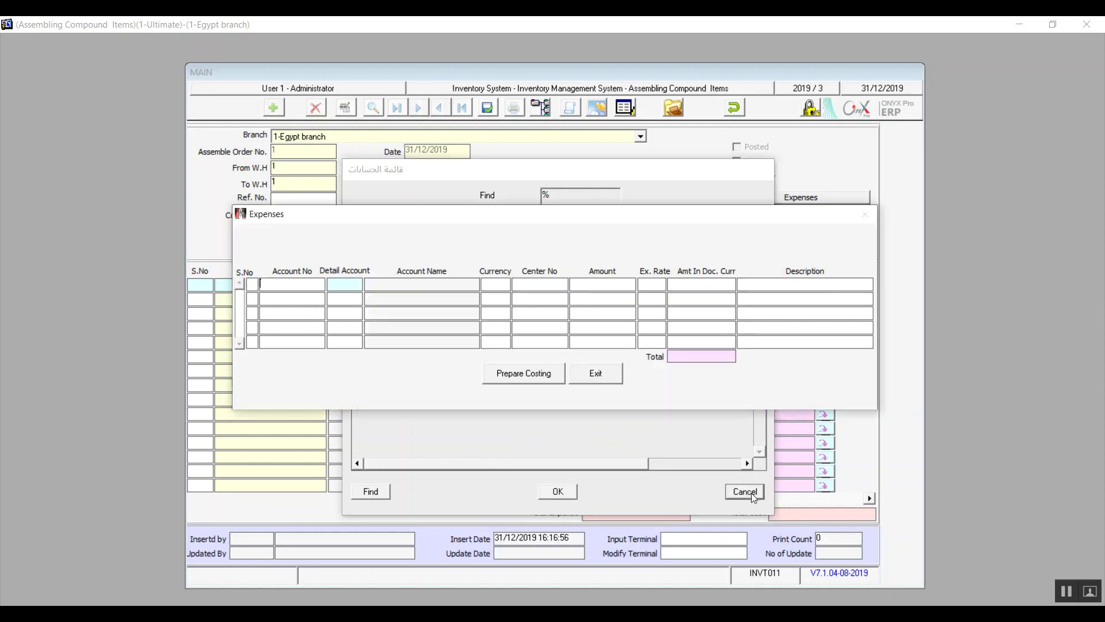
pyautogui.click(593, 374)
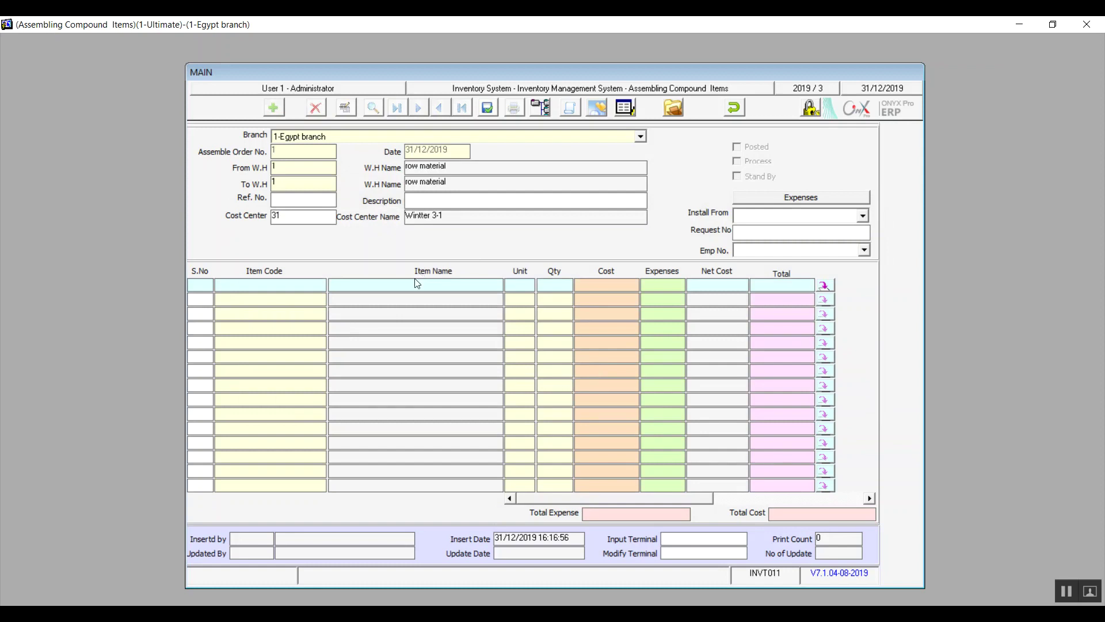
# - Set Install From to 1- Request of Assemble kit item and look up a request number
pyautogui.click(258, 286)
pyautogui.click(748, 217)
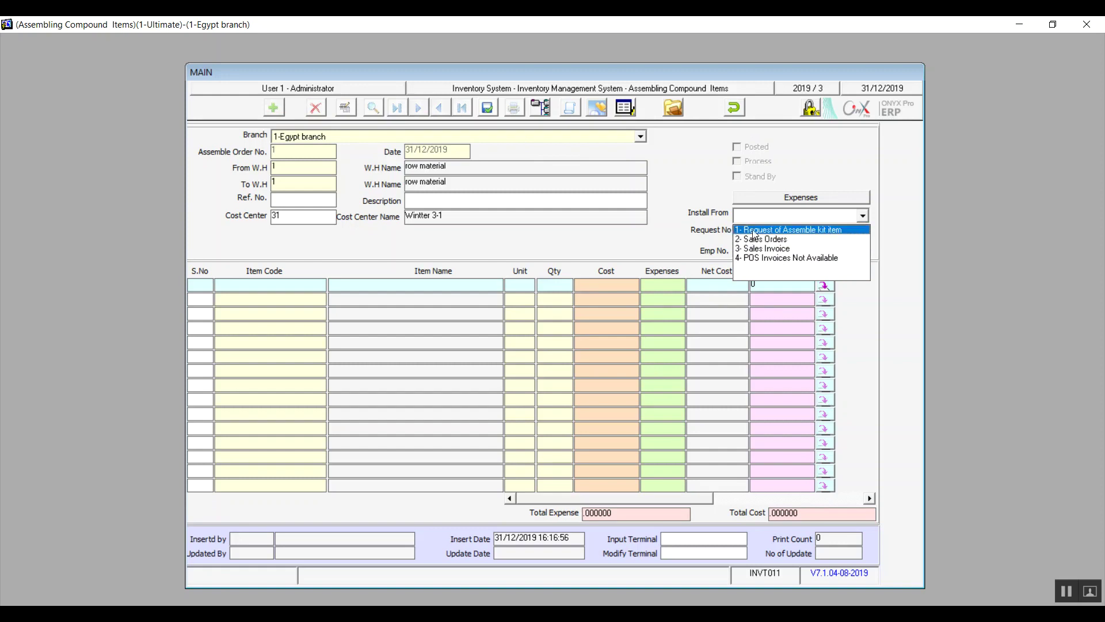
pyautogui.click(754, 229)
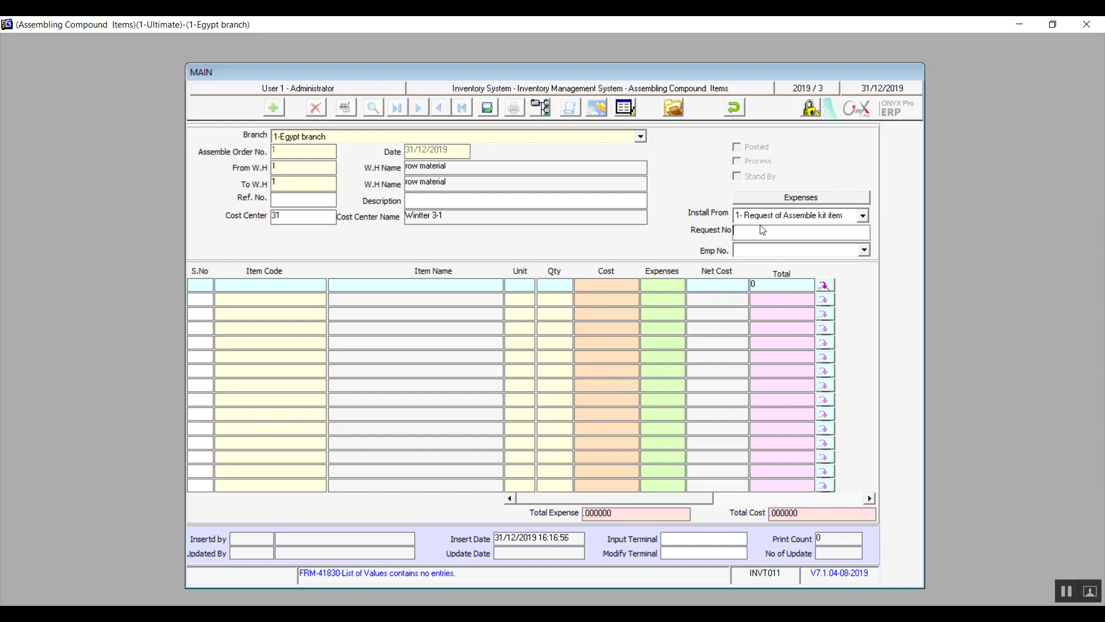
pyautogui.click(839, 218)
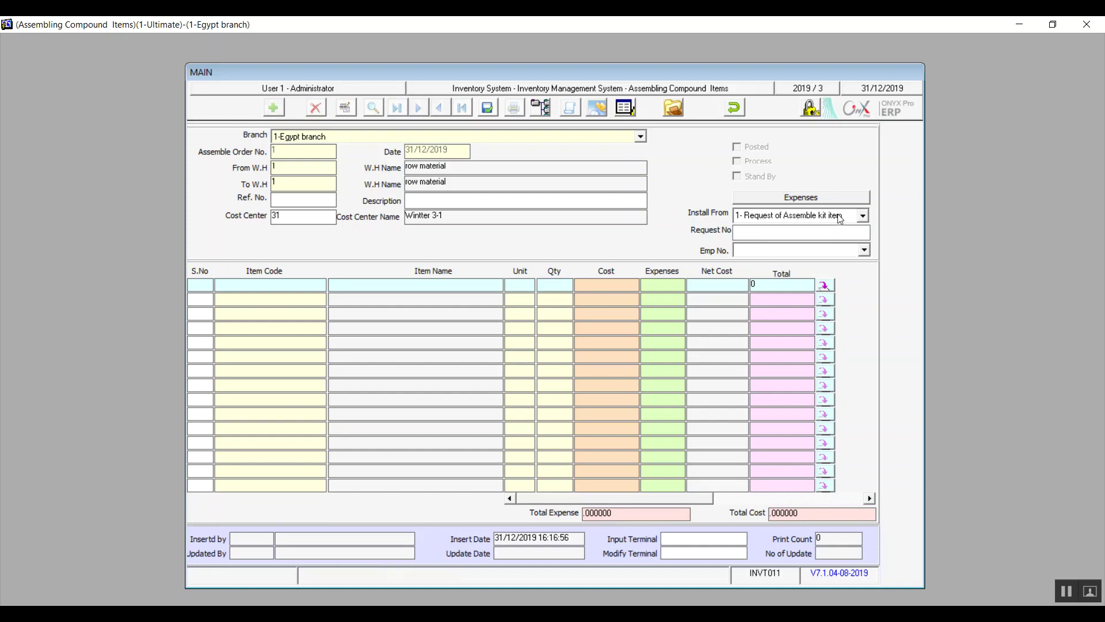
pyautogui.doubleClick(767, 233)
# - Discard the unsaved assembly order, close Assembling Compound Items, and open Diassembling Compound Items
pyautogui.click(735, 107)
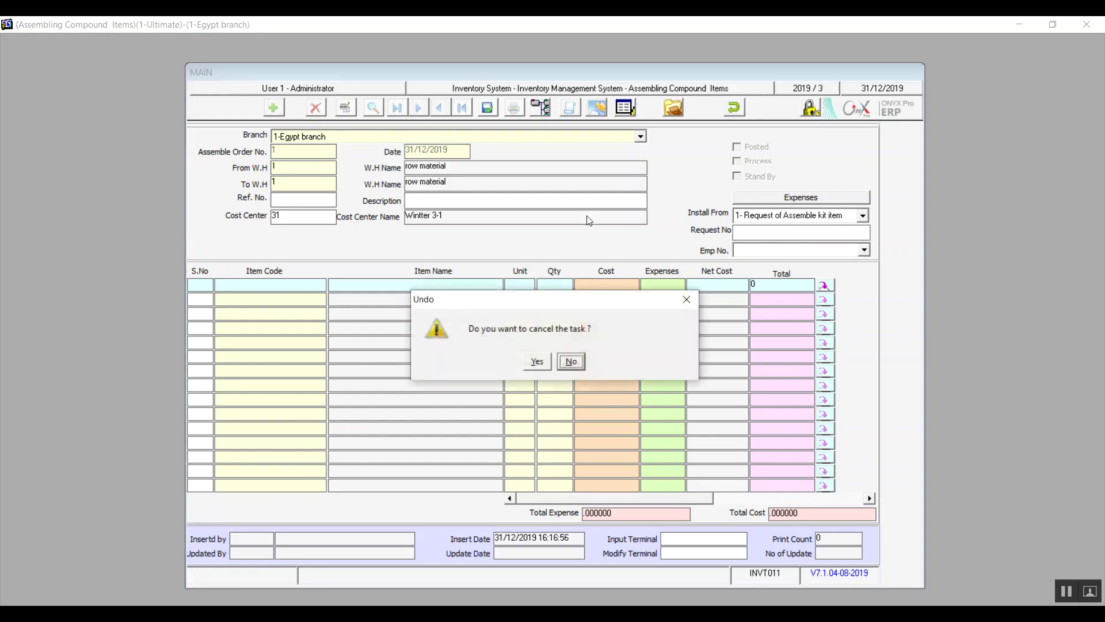
pyautogui.click(537, 361)
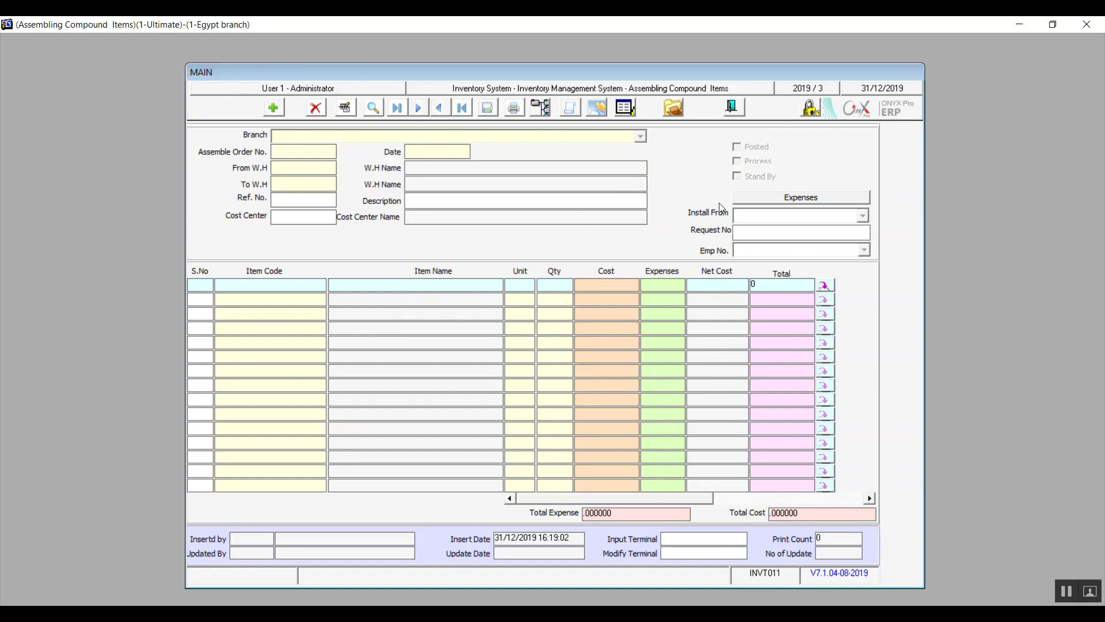
pyautogui.click(731, 106)
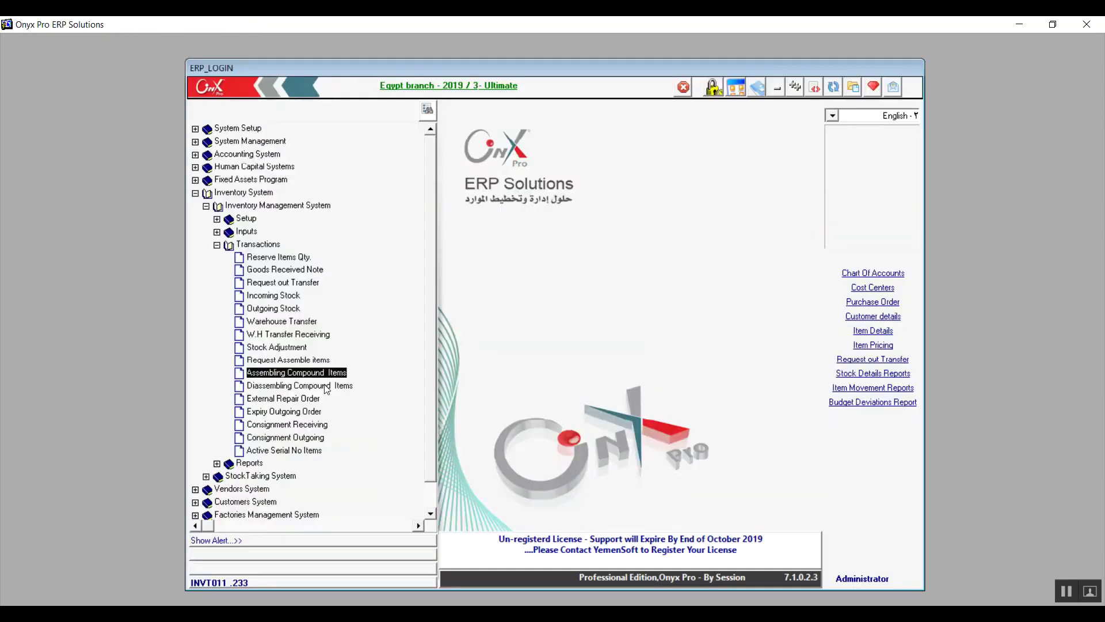
pyautogui.click(296, 387)
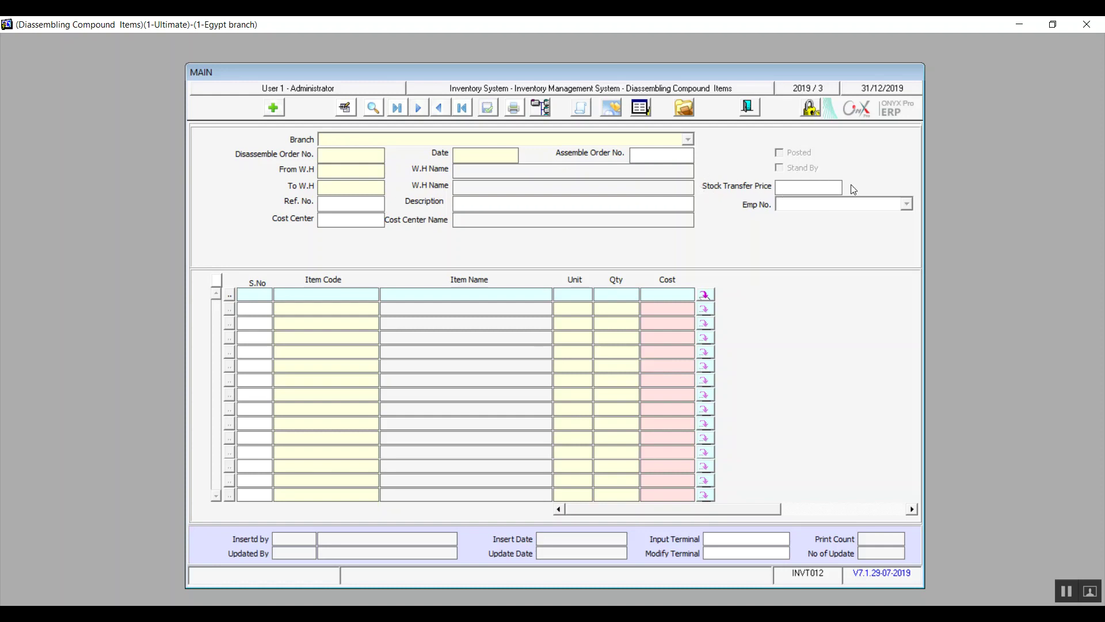
# - Close Diassembling Compound Items and open the External Repair Order form
pyautogui.click(748, 108)
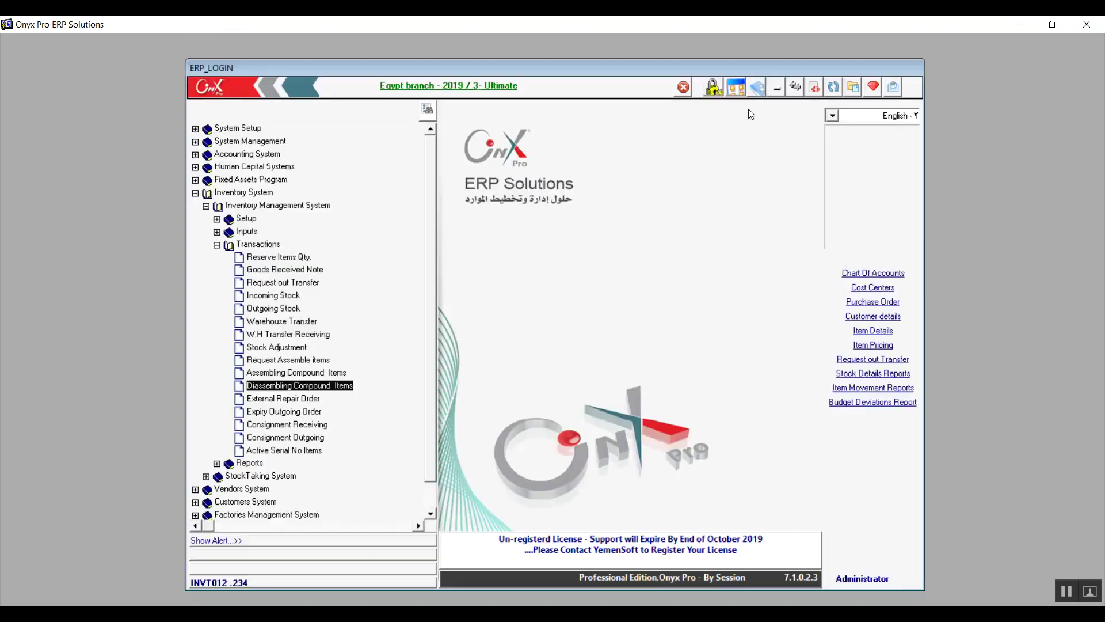
pyautogui.click(283, 403)
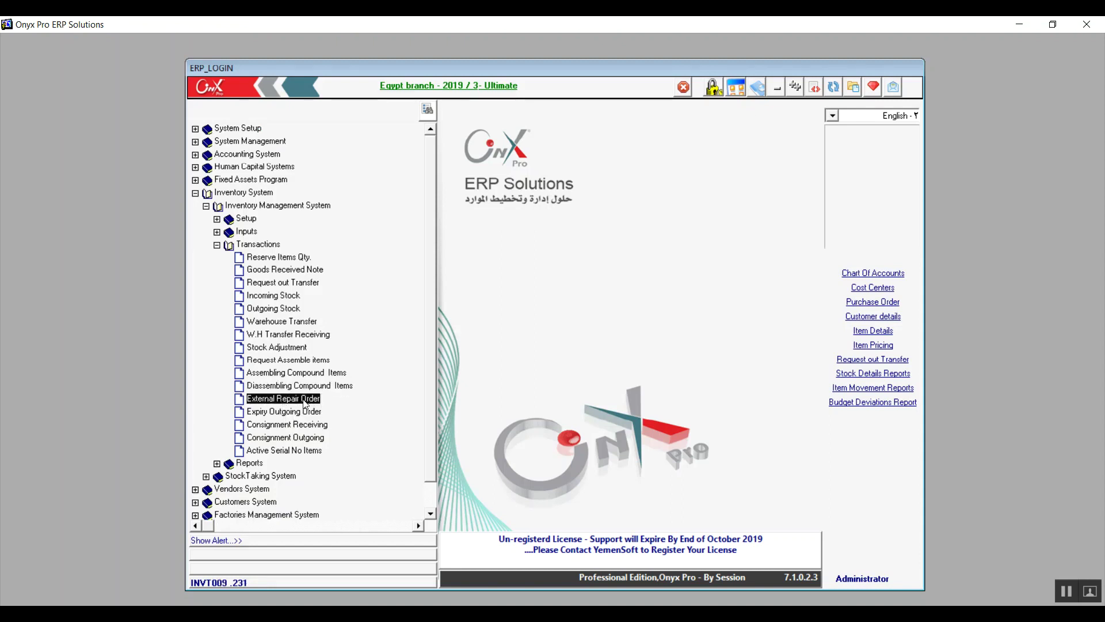
pyautogui.doubleClick(304, 403)
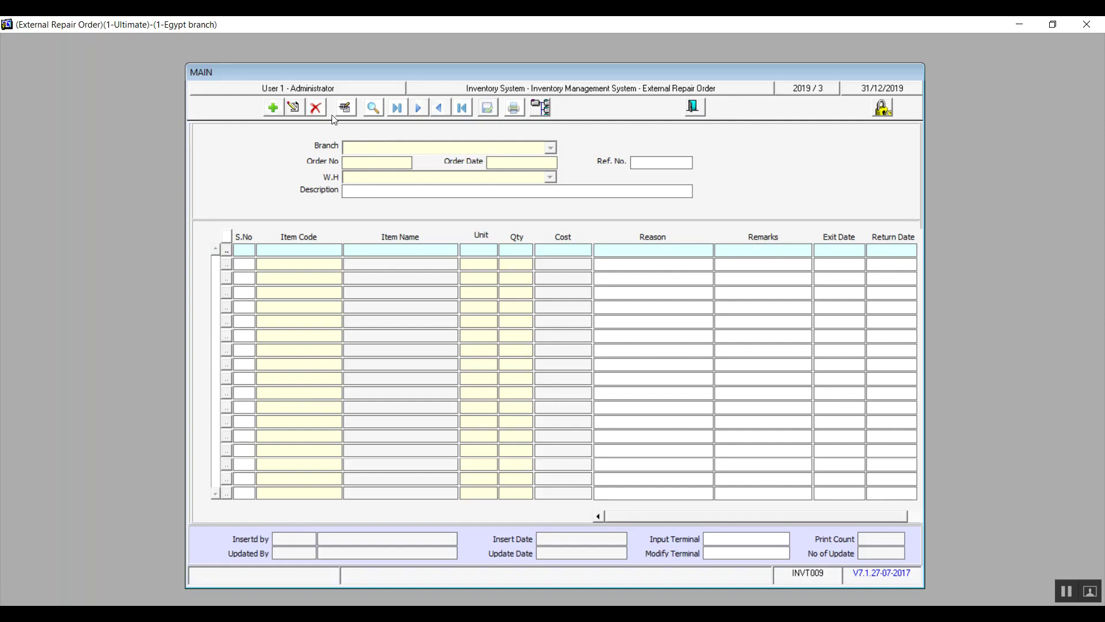
# - Start a new External Repair Order using the W.H 1- row material warehouse
pyautogui.click(273, 108)
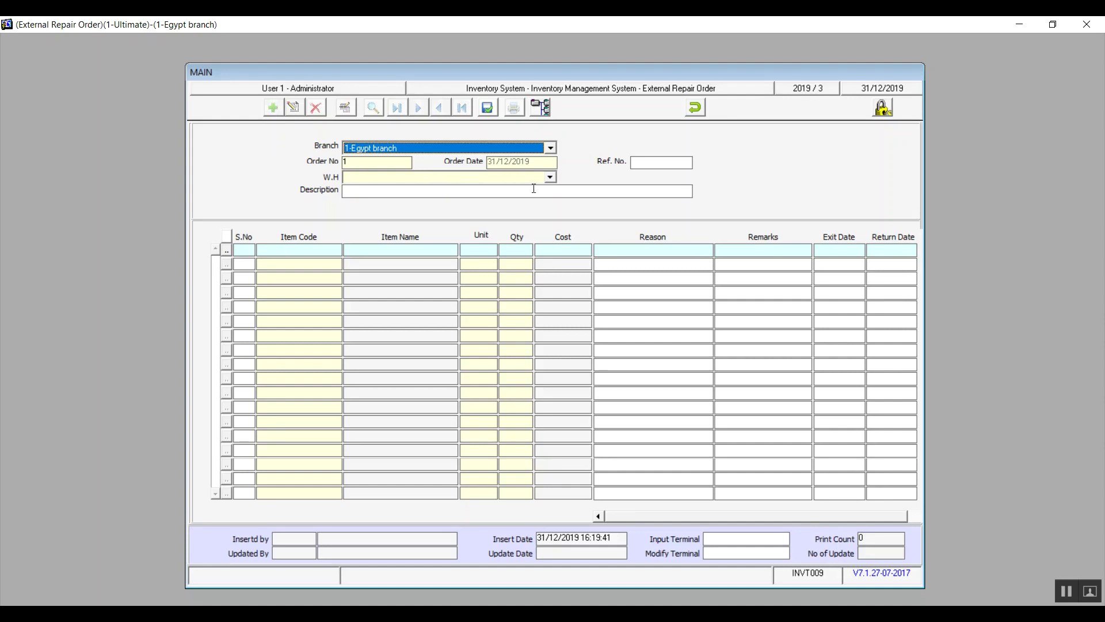
pyautogui.click(553, 180)
pyautogui.click(410, 190)
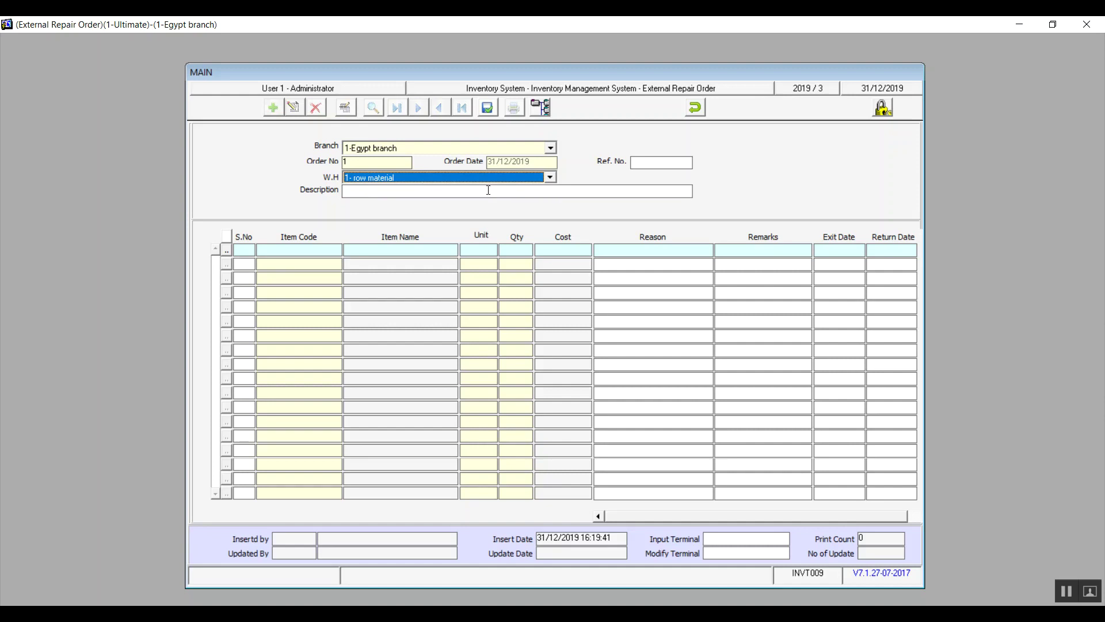
pyautogui.click(656, 161)
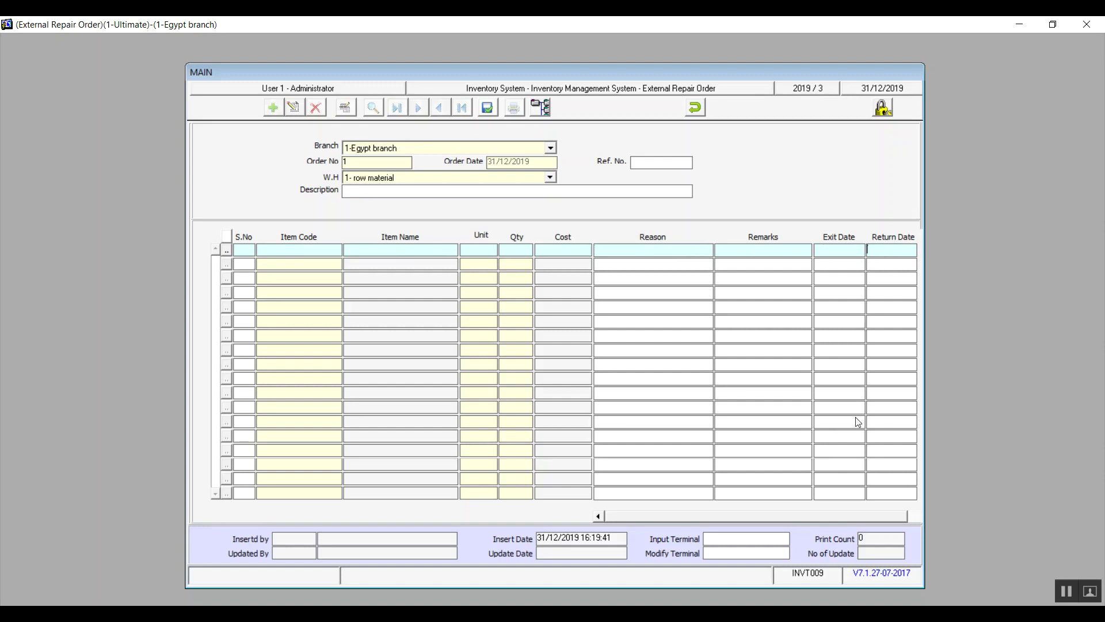
pyautogui.moveTo(852, 516); pyautogui.dragTo(871, 515)
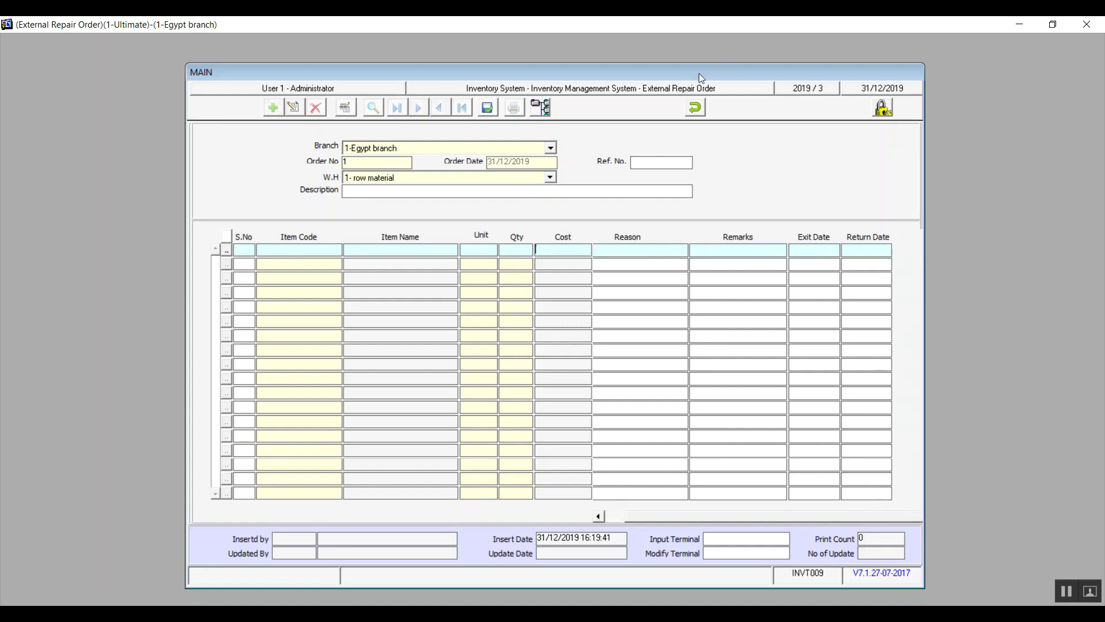
# - Discard the draft repair order and close the External Repair Order form
pyautogui.click(695, 107)
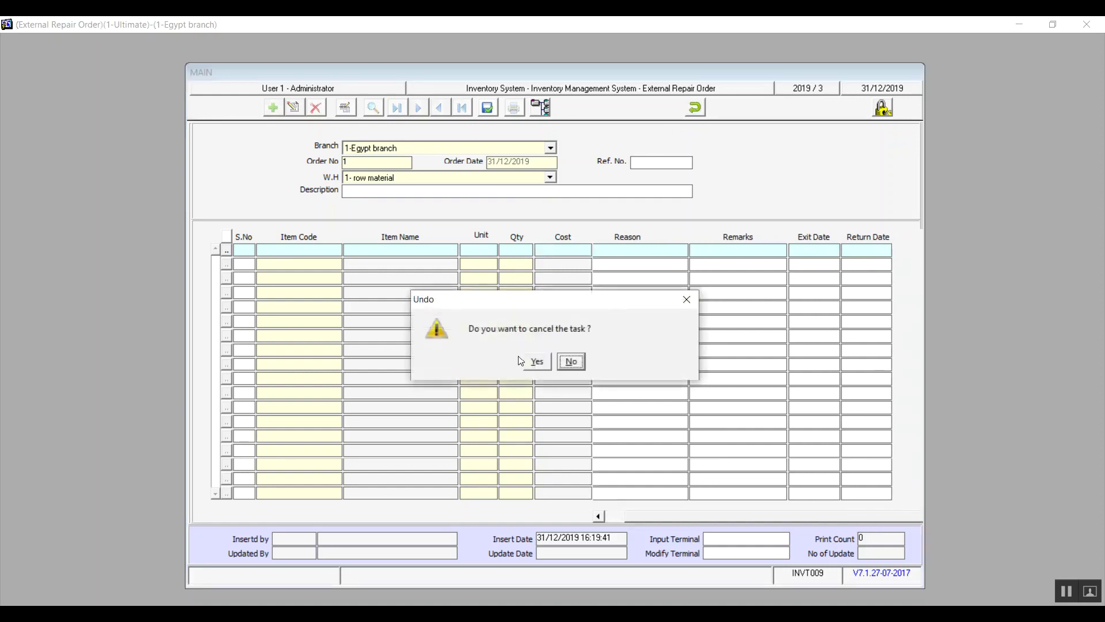
pyautogui.click(537, 360)
pyautogui.click(690, 113)
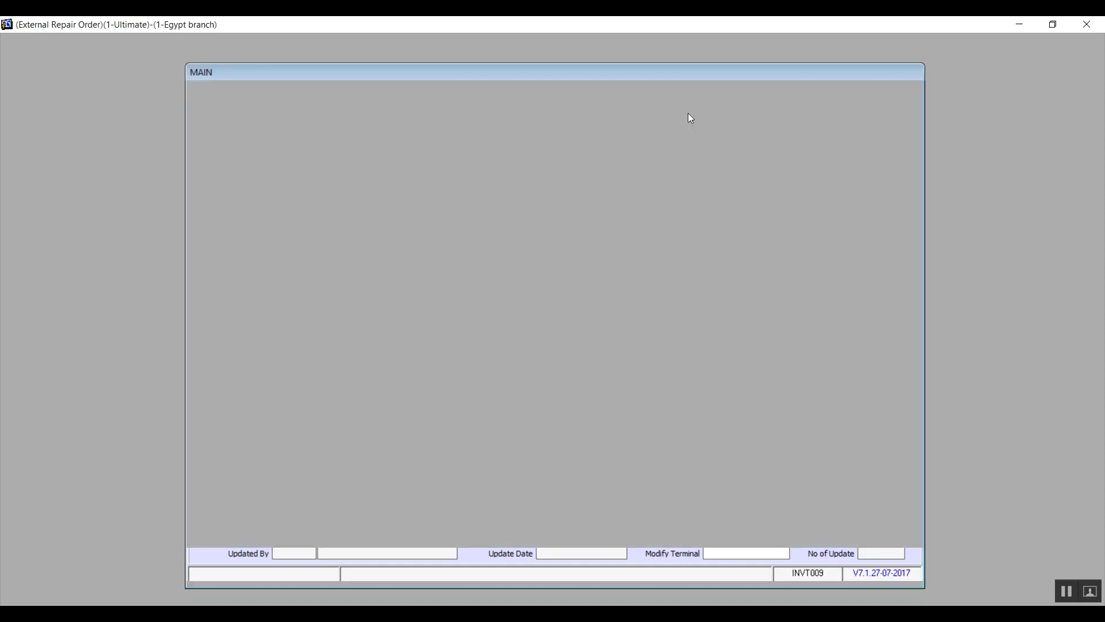
pyautogui.click(278, 412)
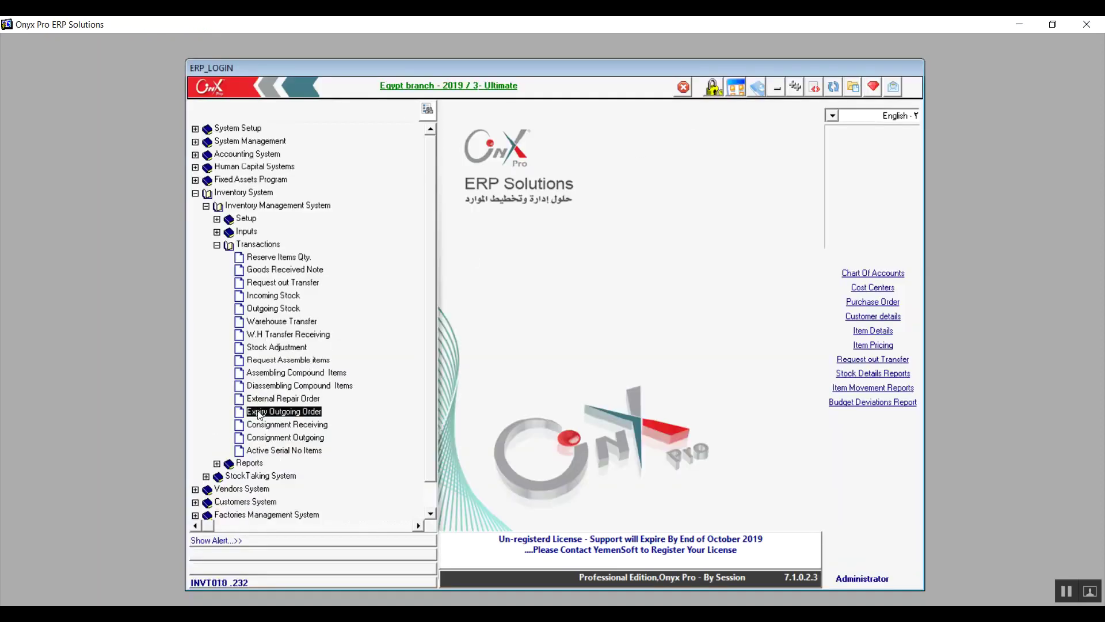
pyautogui.doubleClick(286, 425)
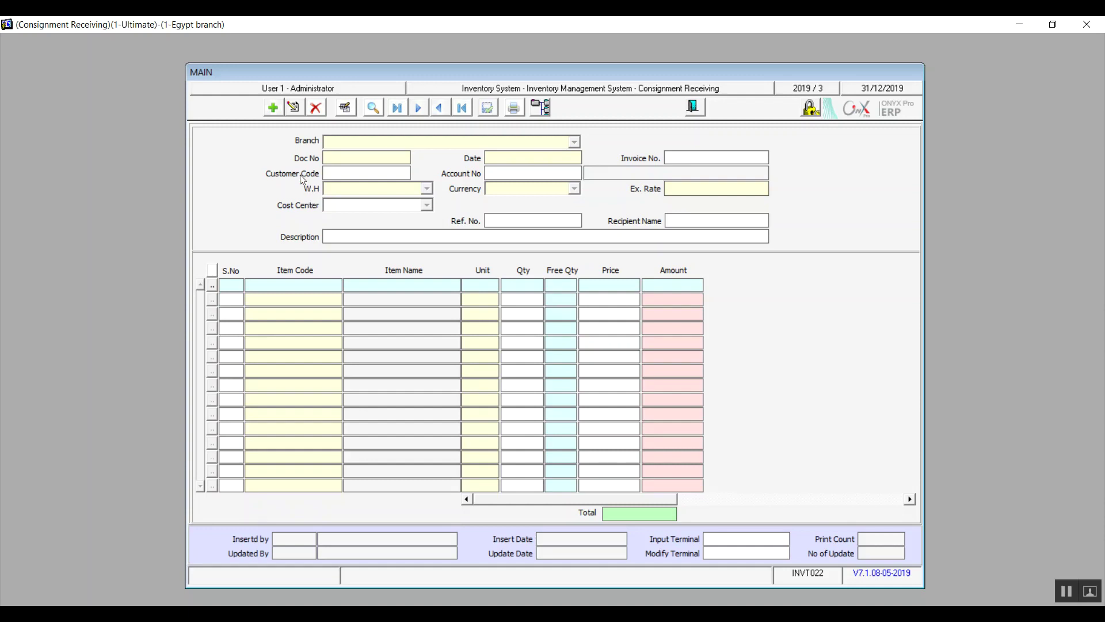
pyautogui.click(273, 108)
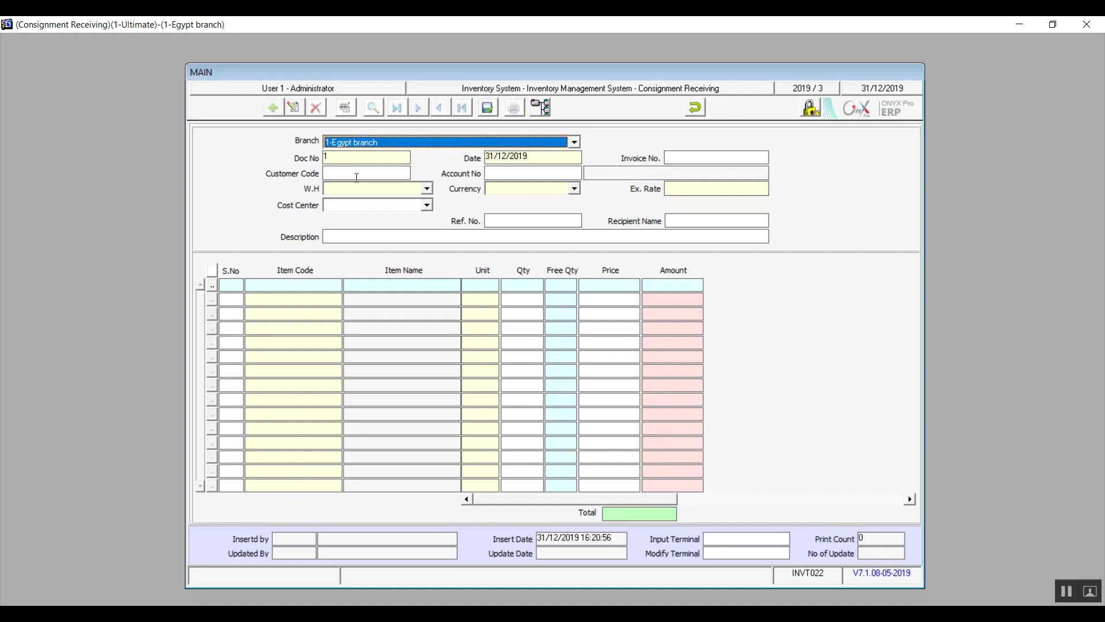
pyautogui.click(509, 174)
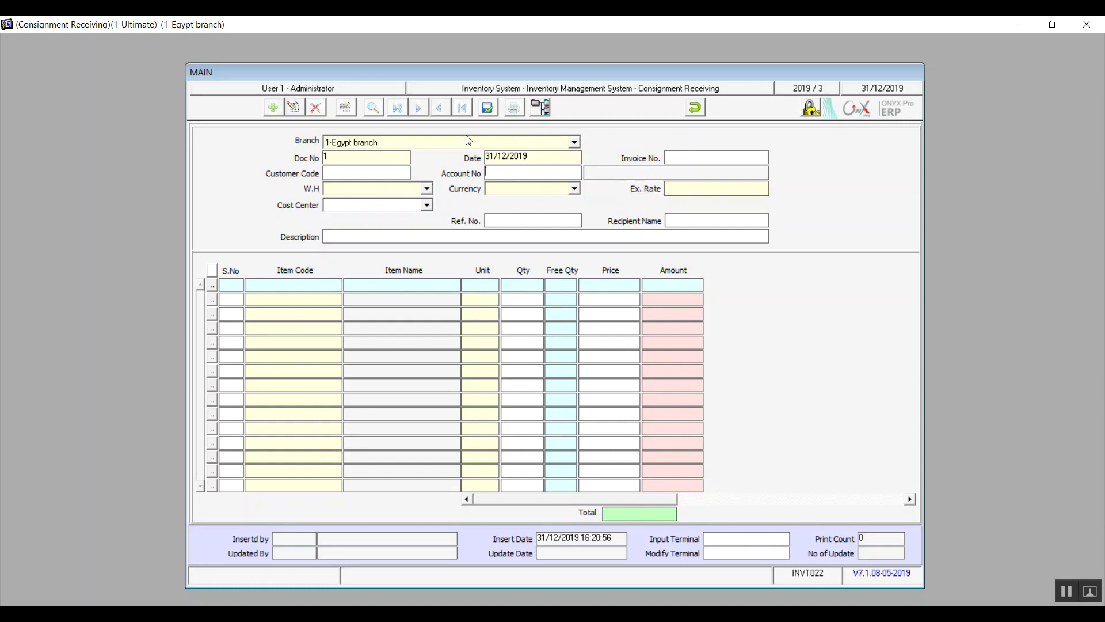
pyautogui.click(427, 188)
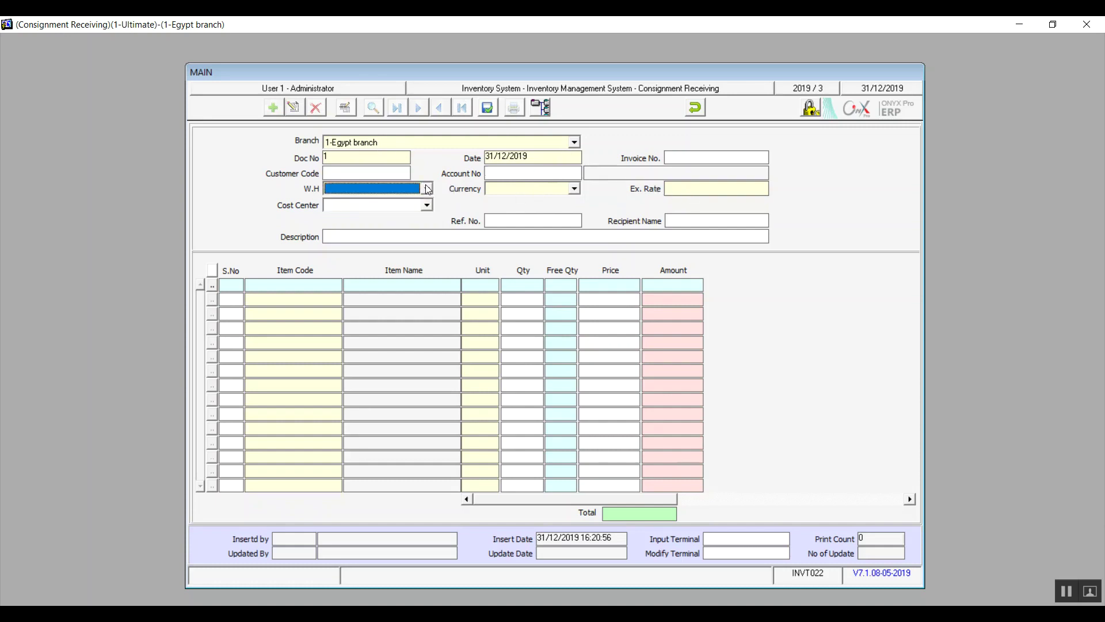
pyautogui.click(384, 173)
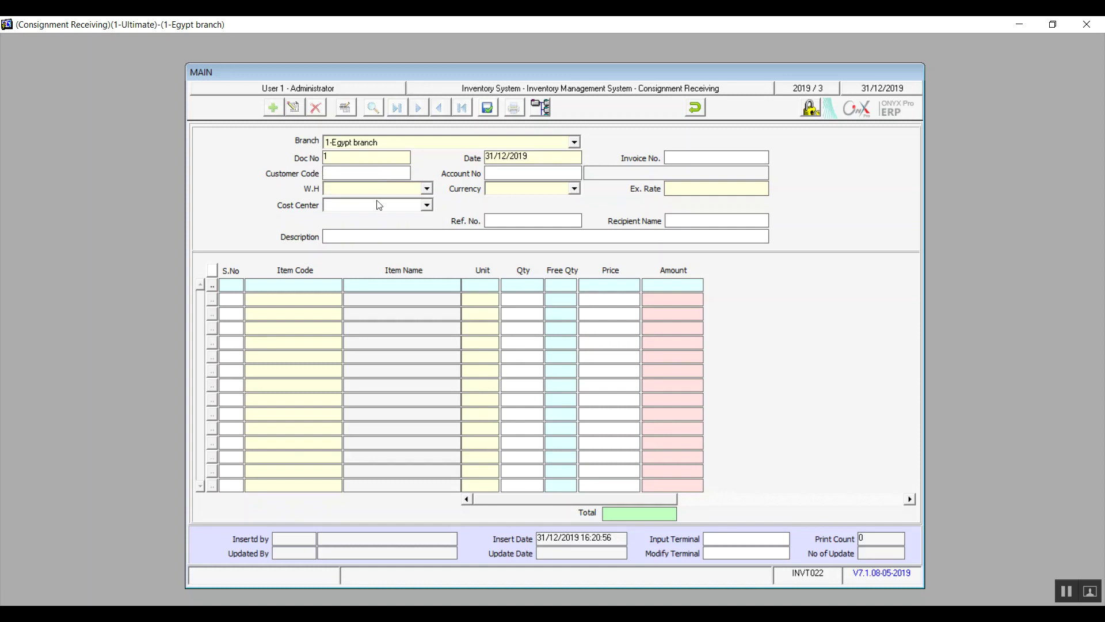
pyautogui.doubleClick(535, 172)
pyautogui.press('Escape')
pyautogui.click(694, 108)
pyautogui.press('Left')
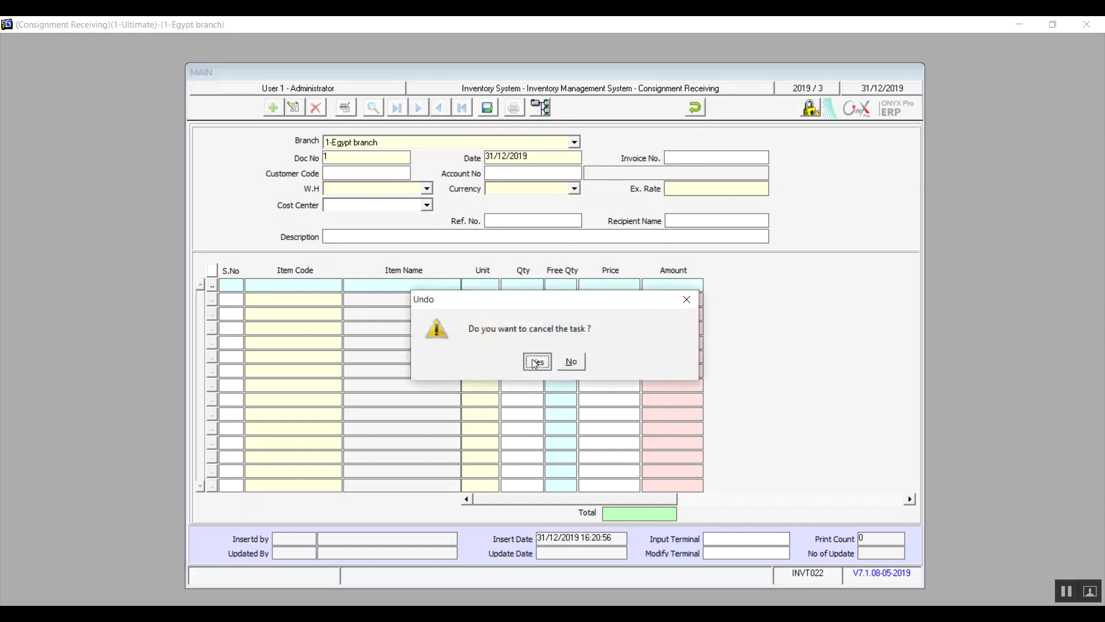
pyautogui.press('Return')
# - Close Consignment Receiving, view Consignment Outgoing briefly, then open the Expiry Outgoing Order form
pyautogui.click(692, 106)
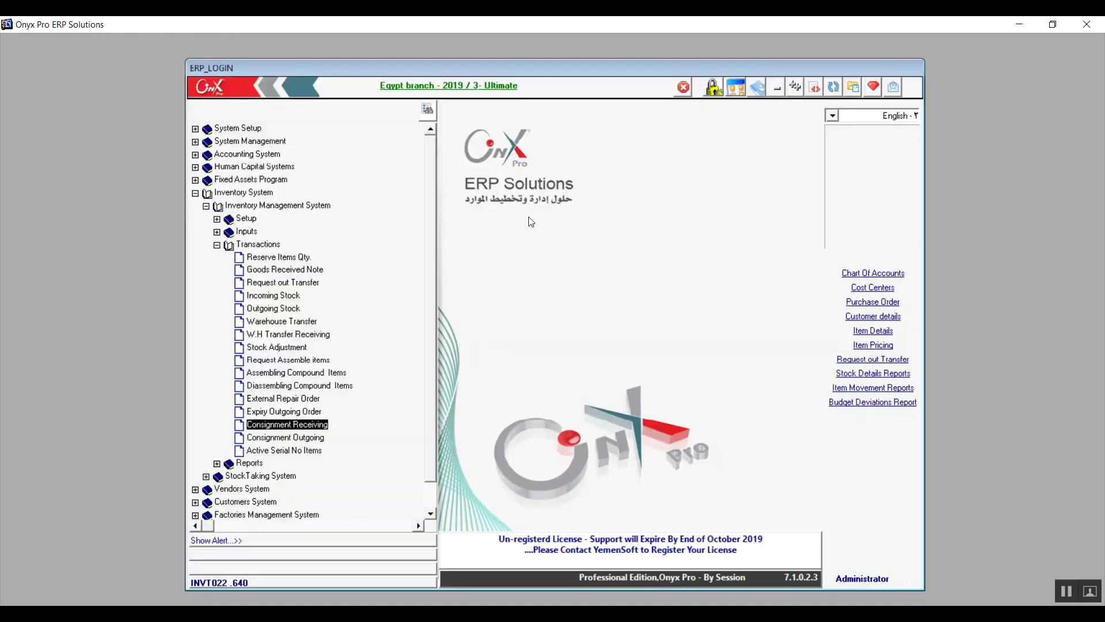
pyautogui.doubleClick(279, 437)
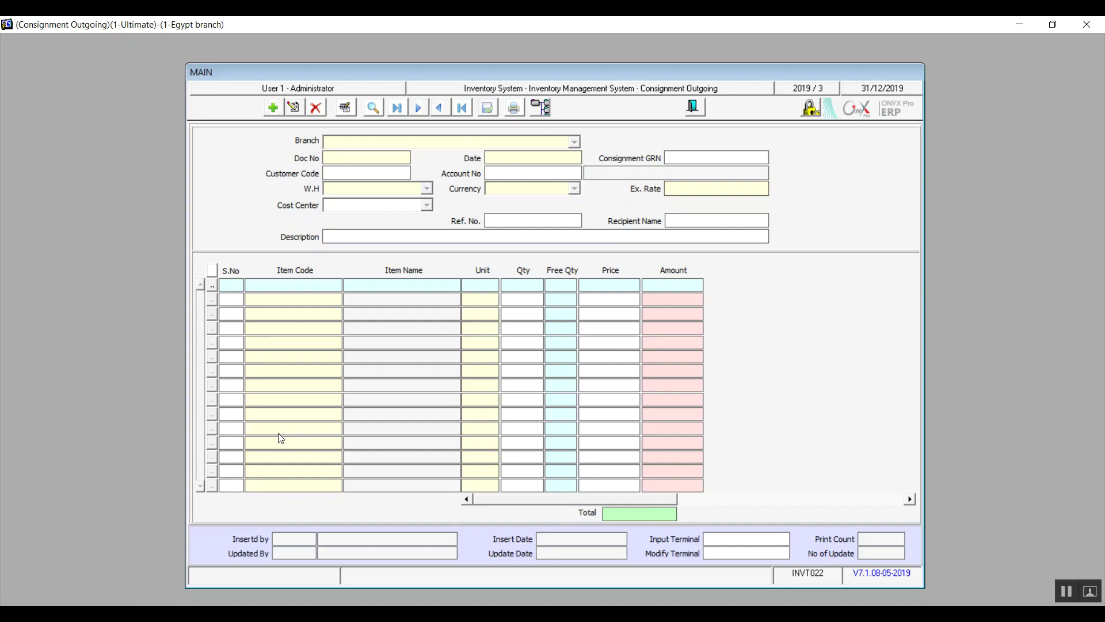
pyautogui.click(699, 108)
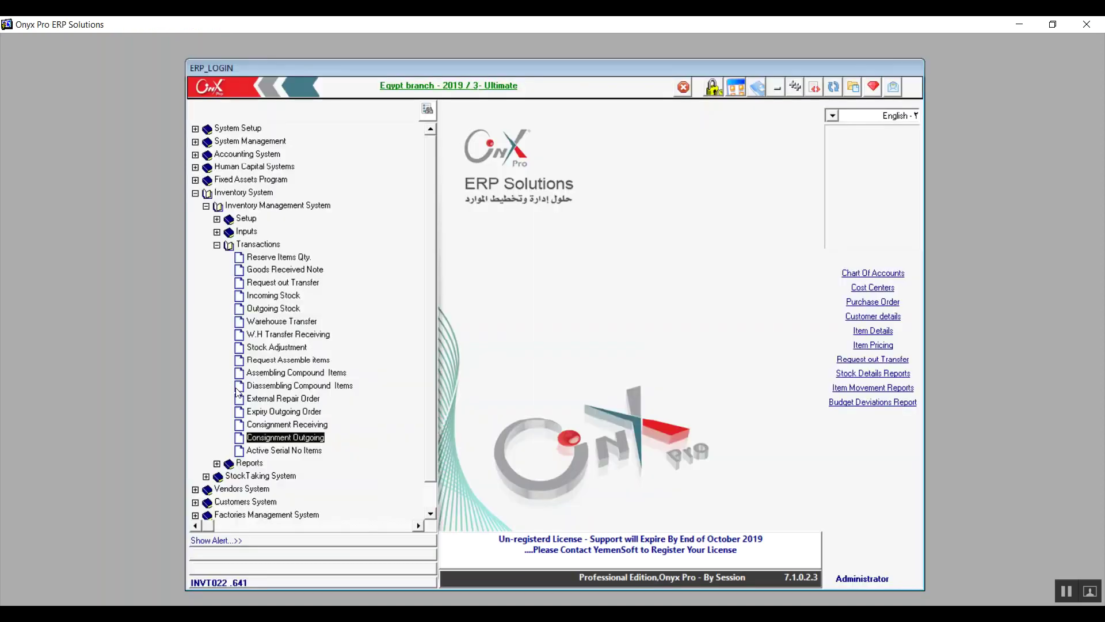
pyautogui.click(289, 454)
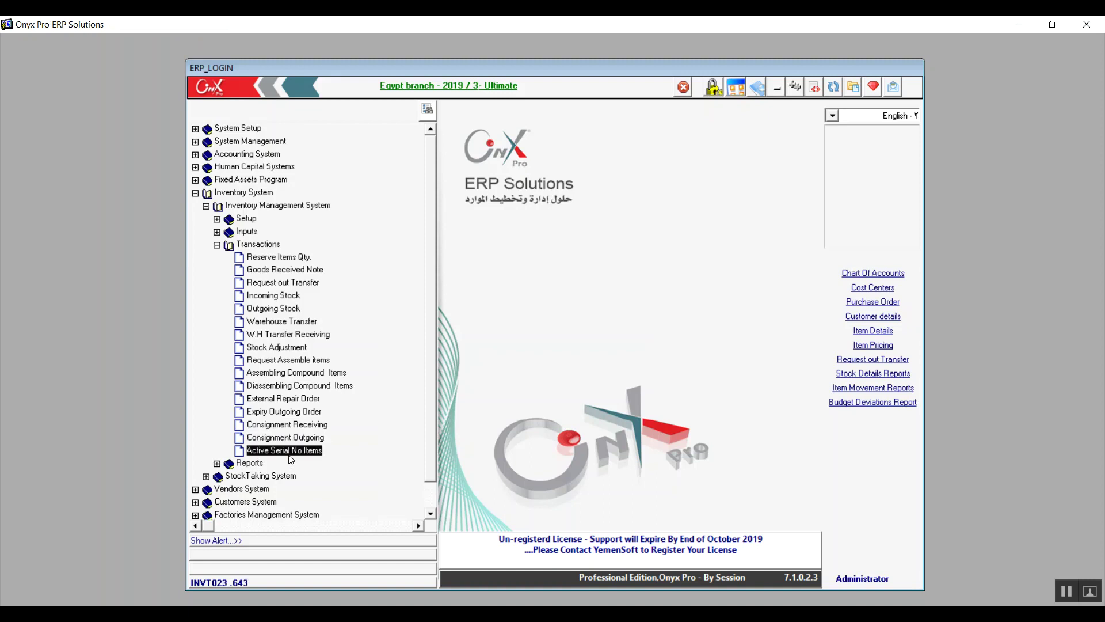
pyautogui.click(271, 412)
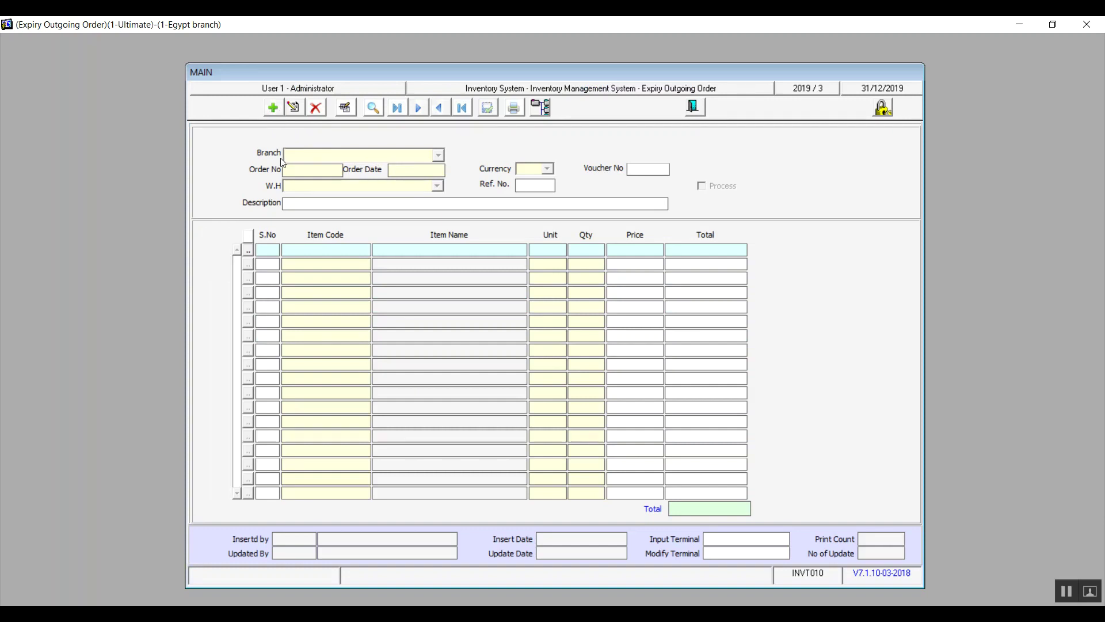
# - Start a new Expiry Outgoing Order for 1-Egypt branch, then discard it and close the form
pyautogui.click(273, 108)
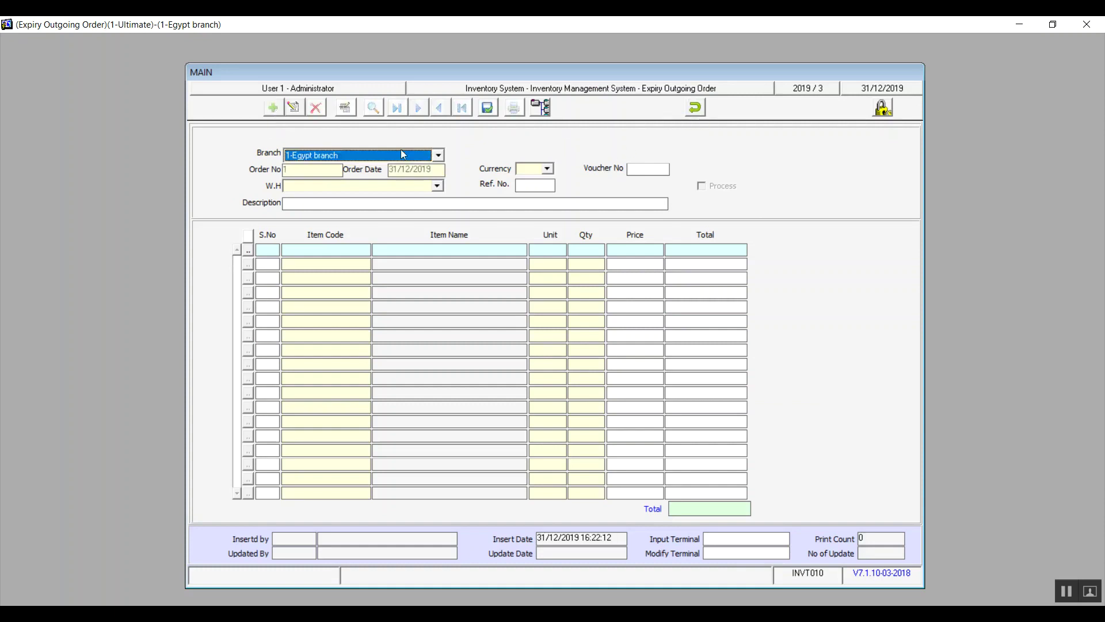
pyautogui.click(695, 108)
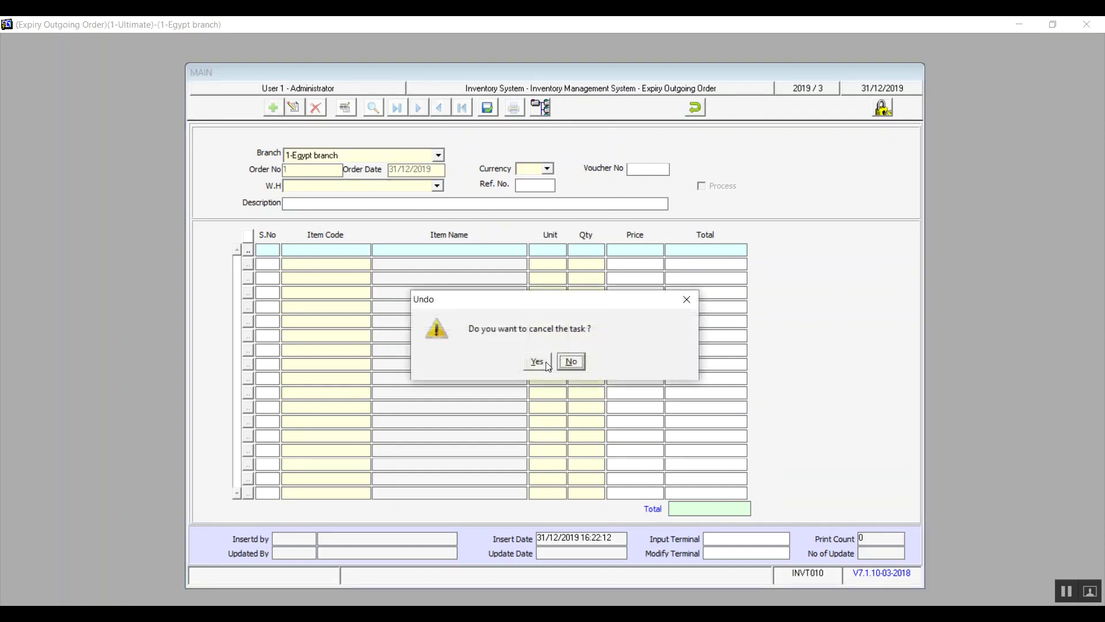
pyautogui.click(545, 361)
pyautogui.click(695, 108)
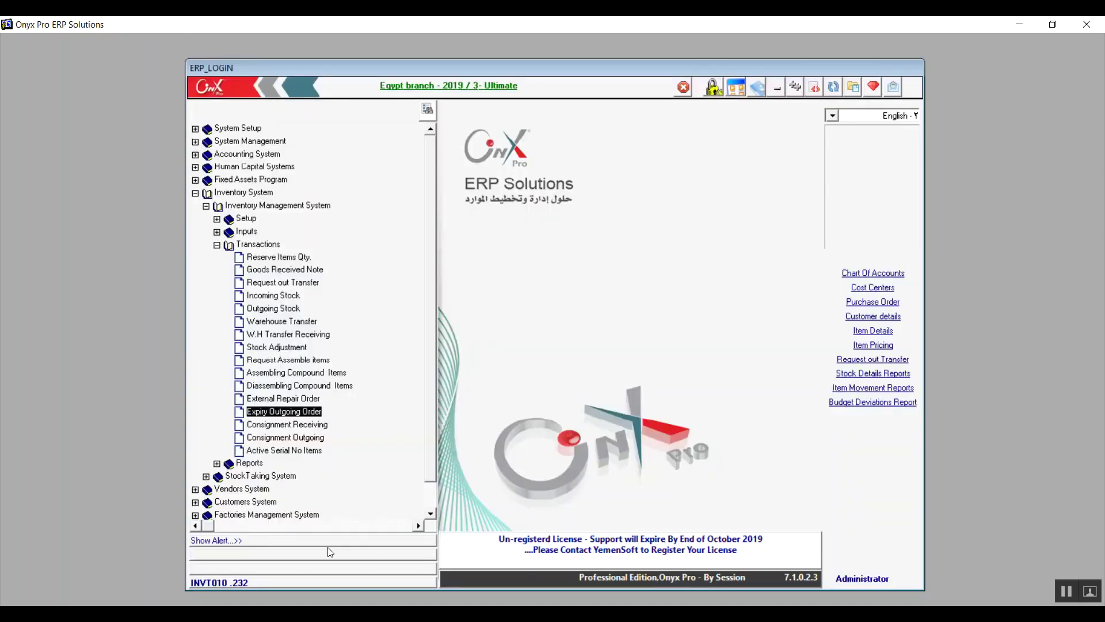
# - Collapse Transactions, expand Reports in the menu tree, and open Group Details Reports
pyautogui.click(217, 245)
pyautogui.click(217, 257)
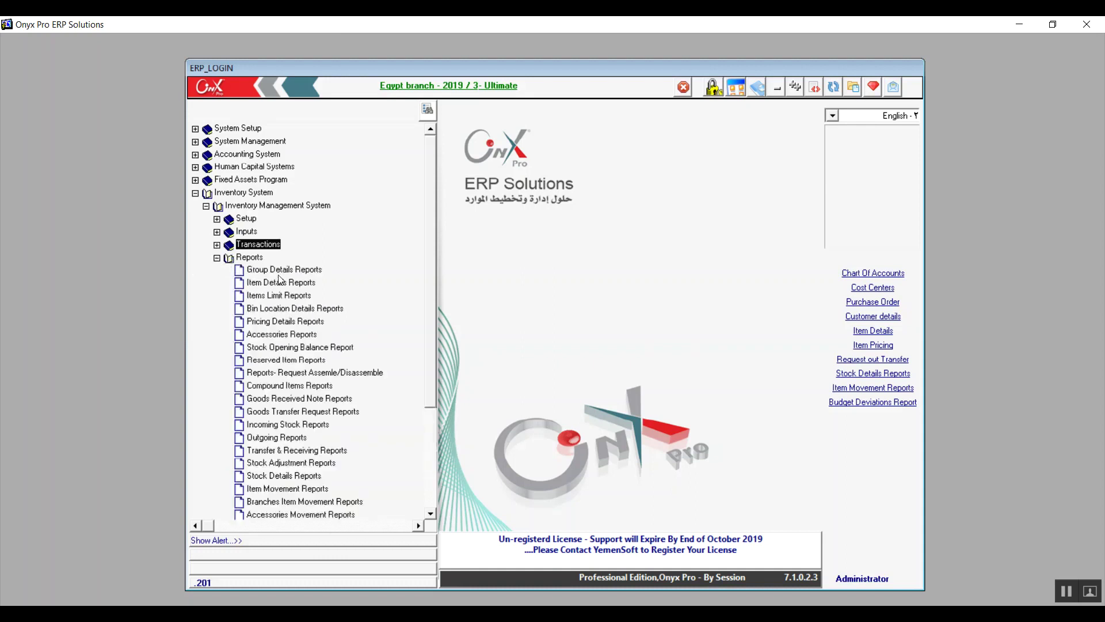
pyautogui.click(256, 258)
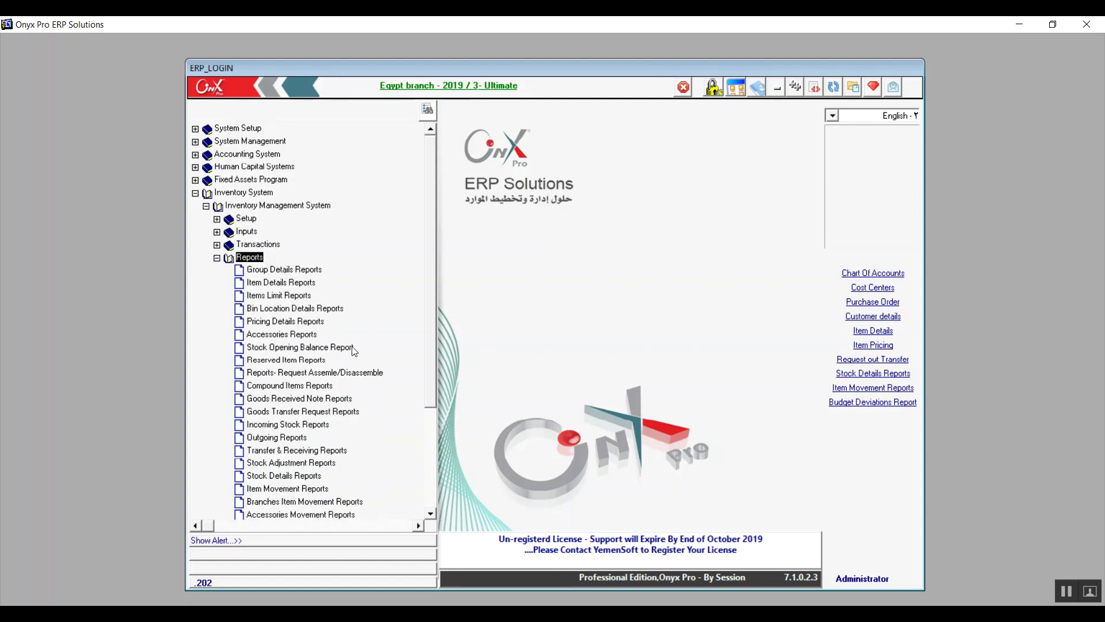
pyautogui.doubleClick(316, 271)
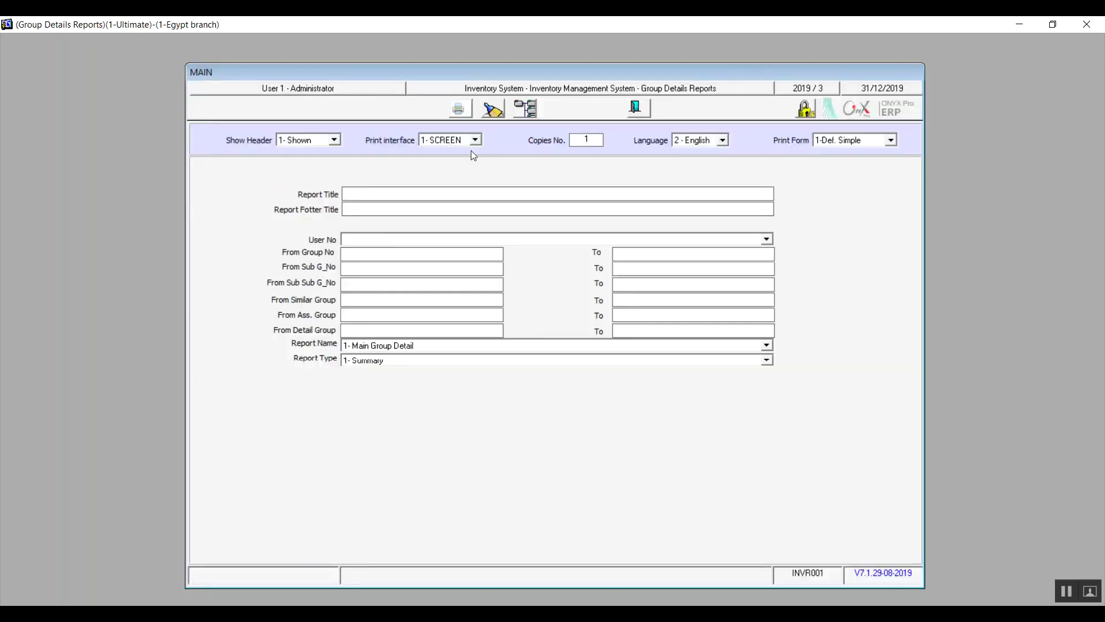
# - Preview the Group Details report with the header shown, then close the preview
pyautogui.click(334, 139)
pyautogui.click(313, 153)
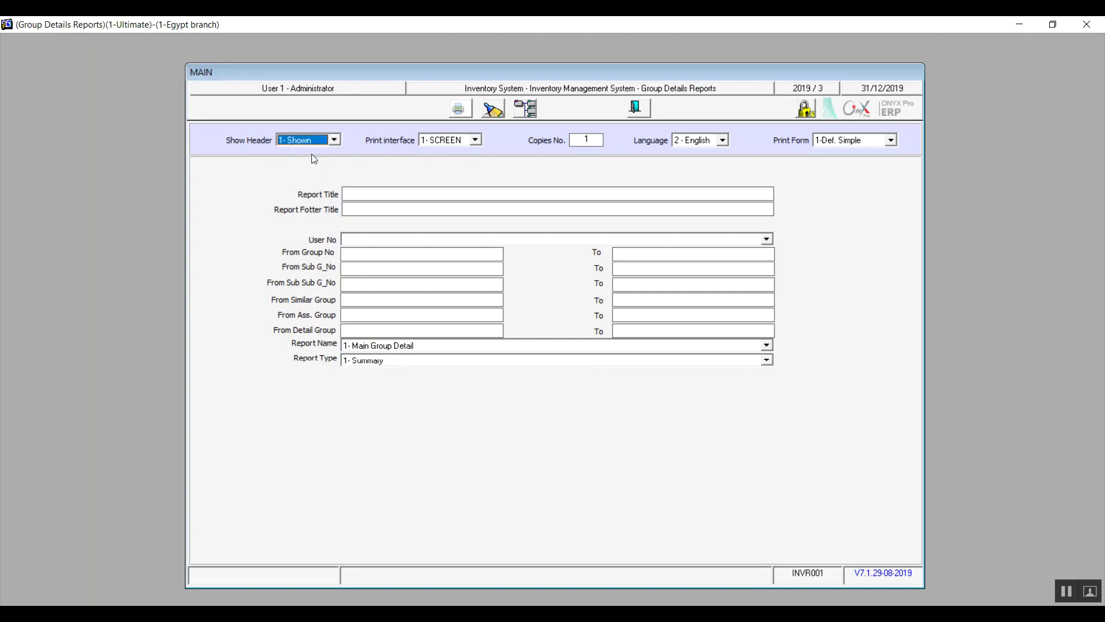
pyautogui.click(460, 109)
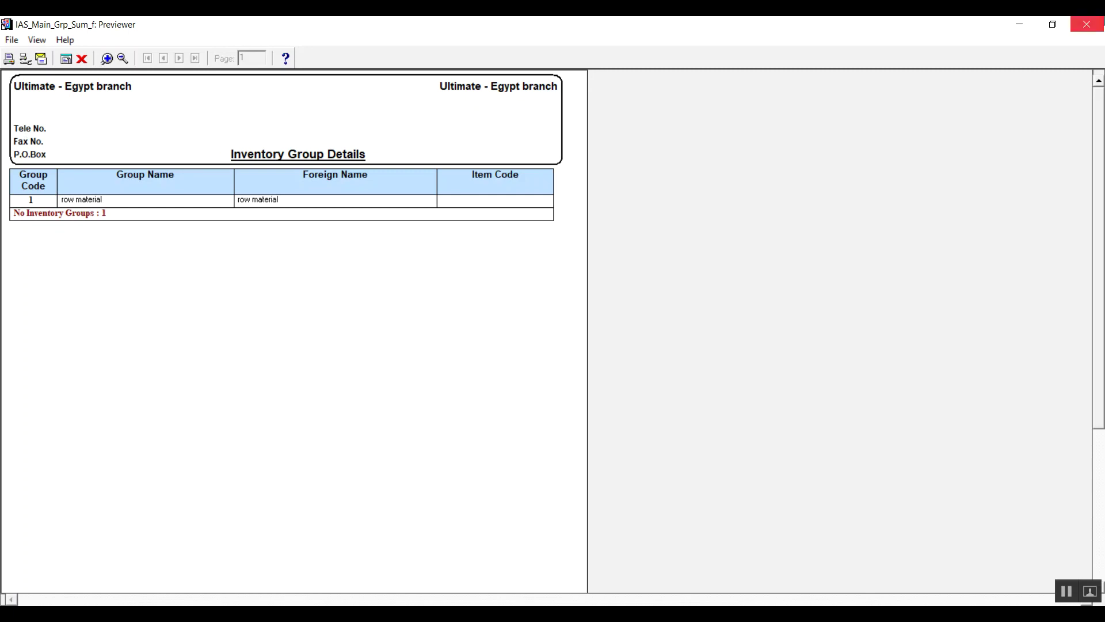
pyautogui.click(1084, 23)
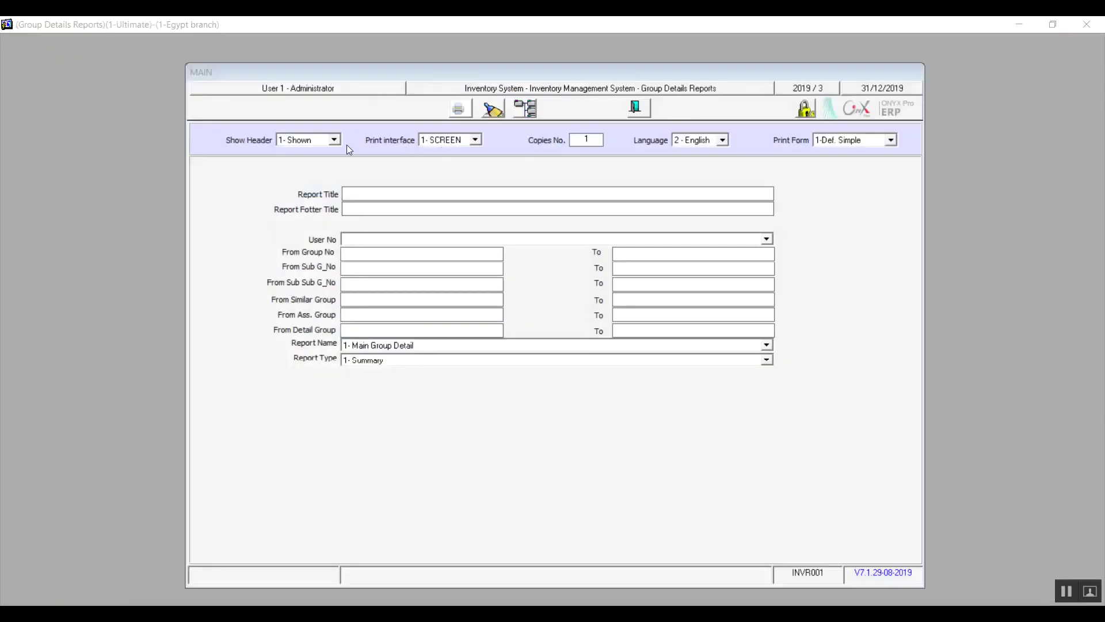
# - Set Show Header to 2- Not Shown and preview the headerless report
pyautogui.click(334, 139)
pyautogui.click(314, 159)
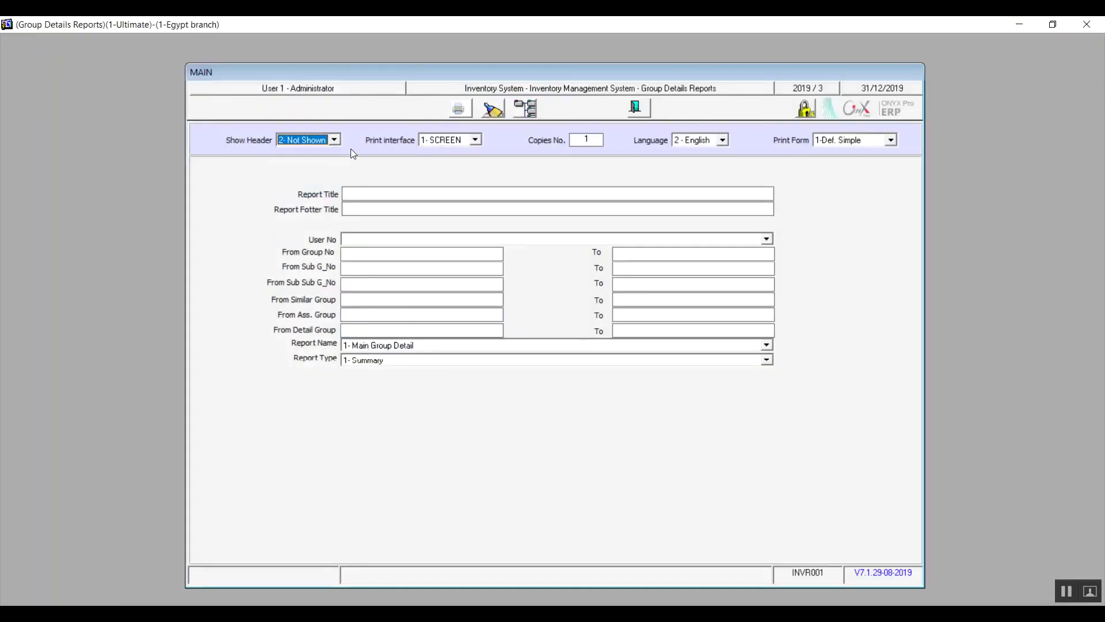
pyautogui.click(467, 108)
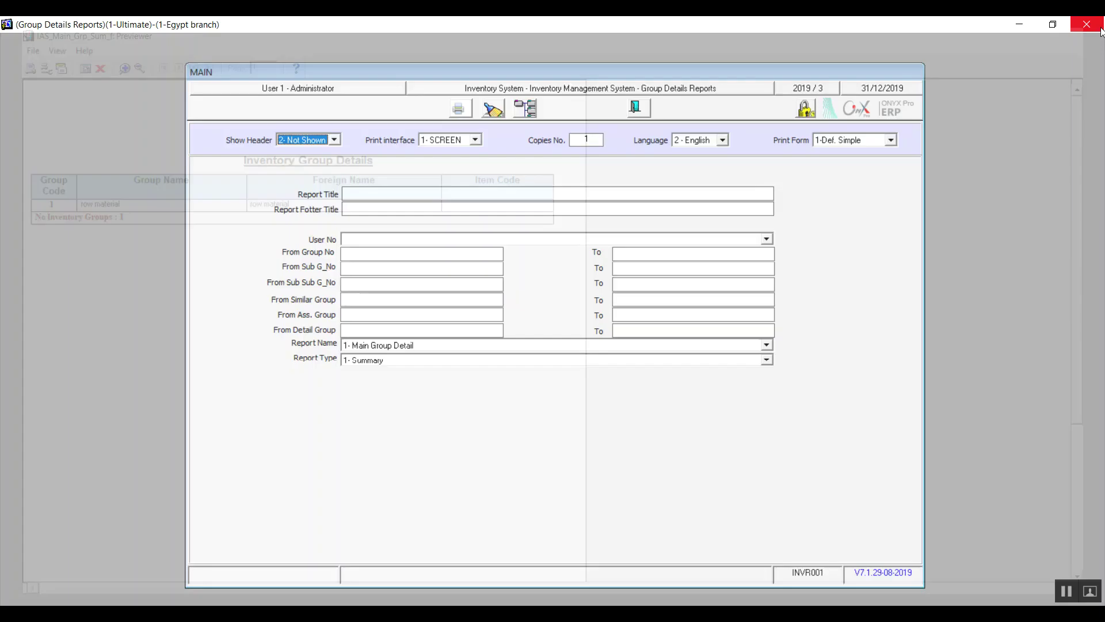
pyautogui.click(1087, 24)
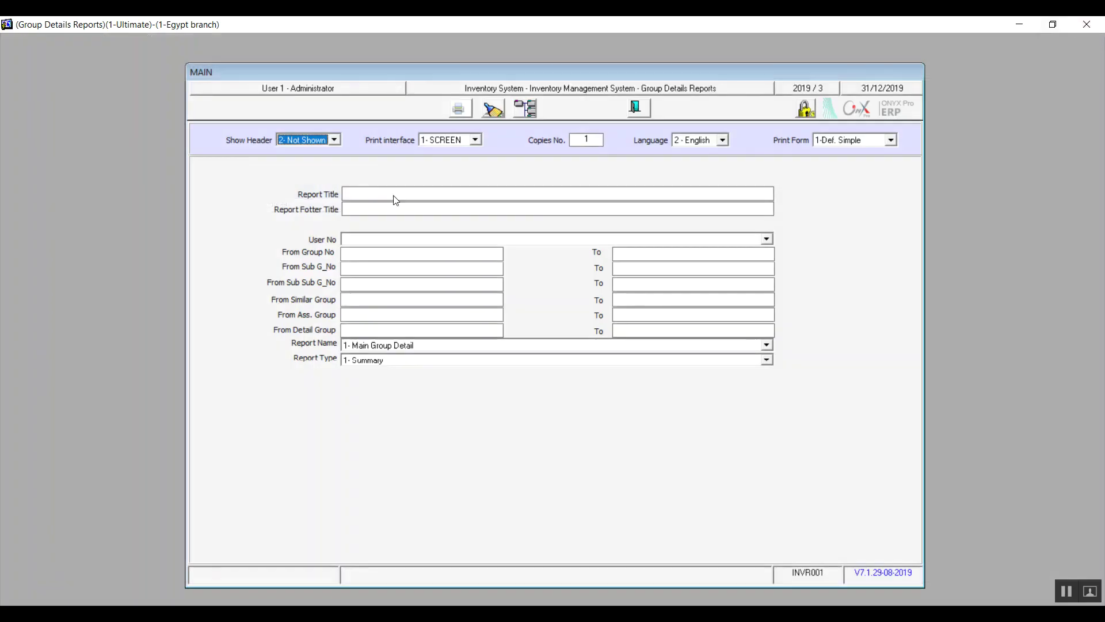
# - Set Show Header to 1- Shown and keep the output destination on SCREEN
pyautogui.click(334, 140)
pyautogui.click(323, 151)
pyautogui.click(475, 139)
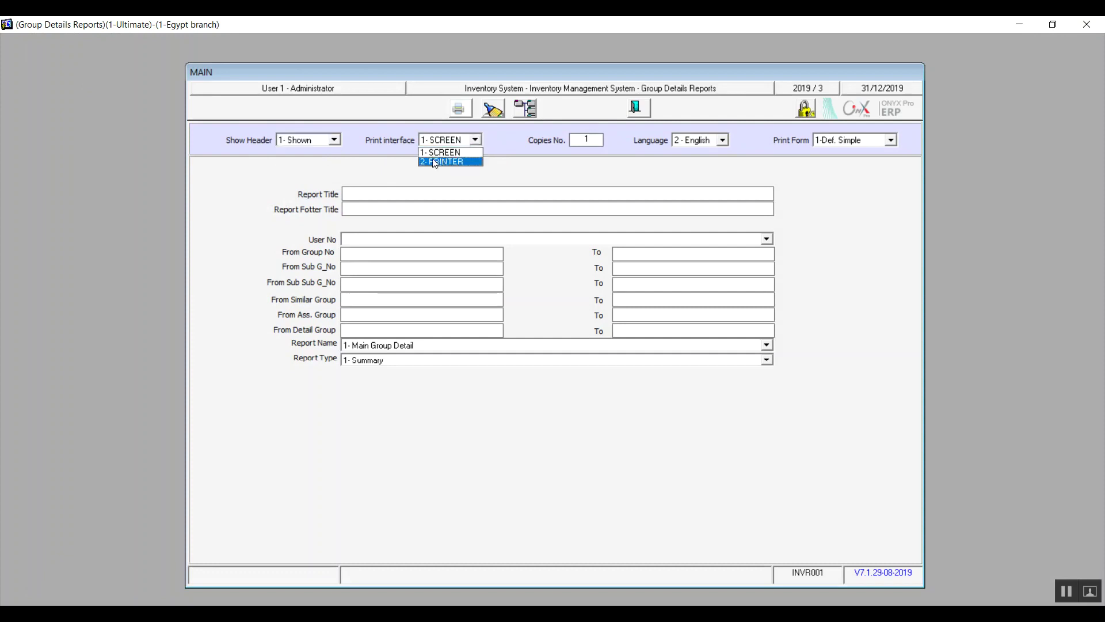
pyautogui.click(461, 158)
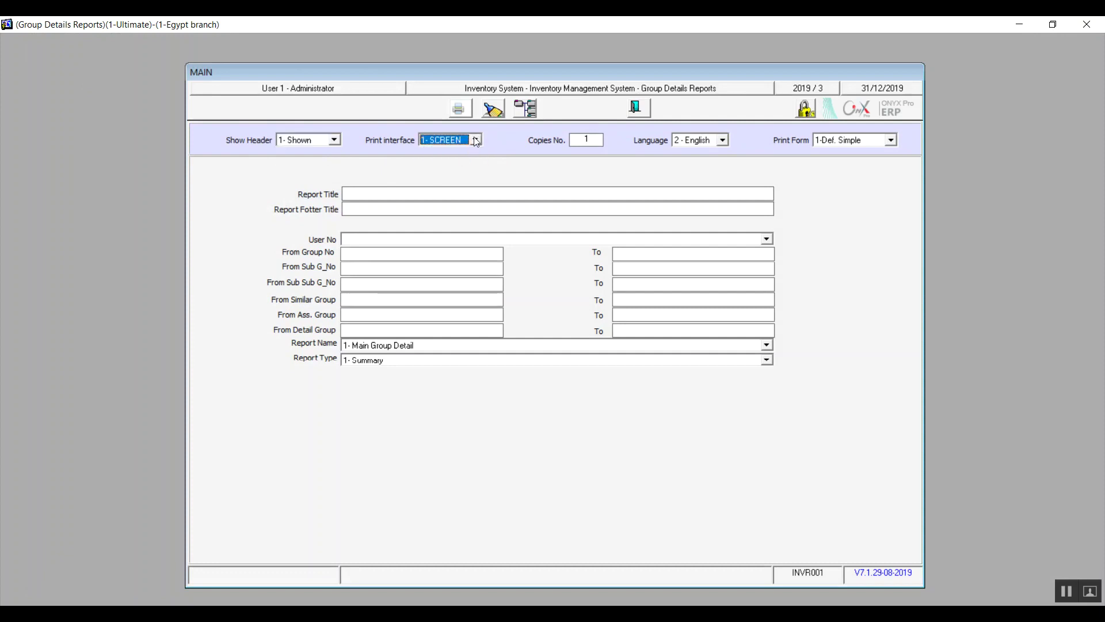
pyautogui.click(475, 140)
pyautogui.click(459, 160)
pyautogui.click(593, 141)
pyautogui.click(479, 140)
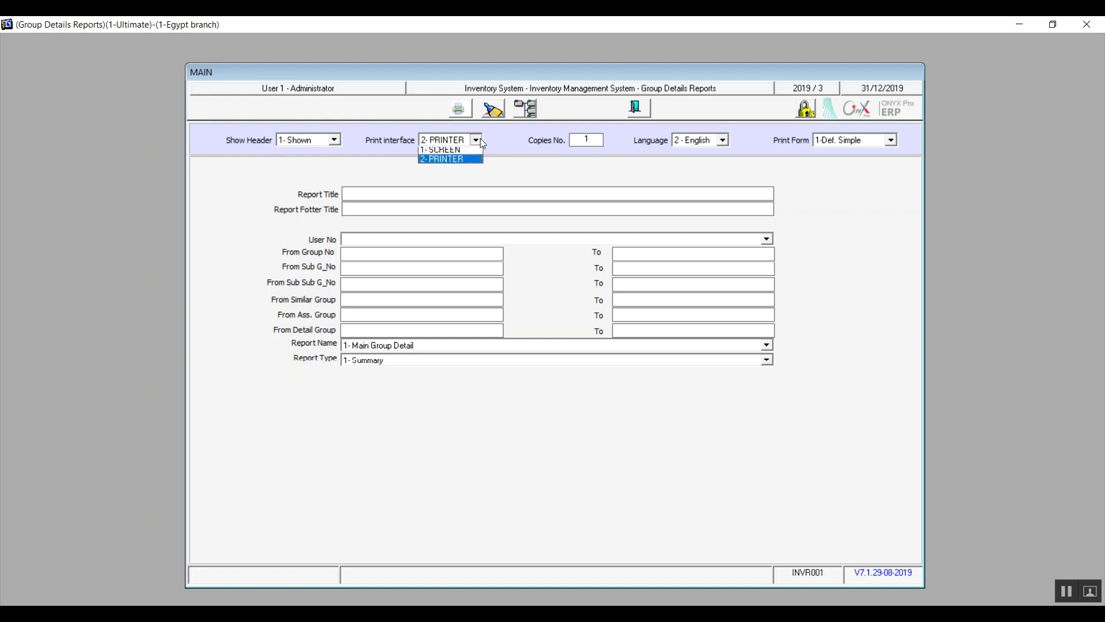
pyautogui.click(716, 140)
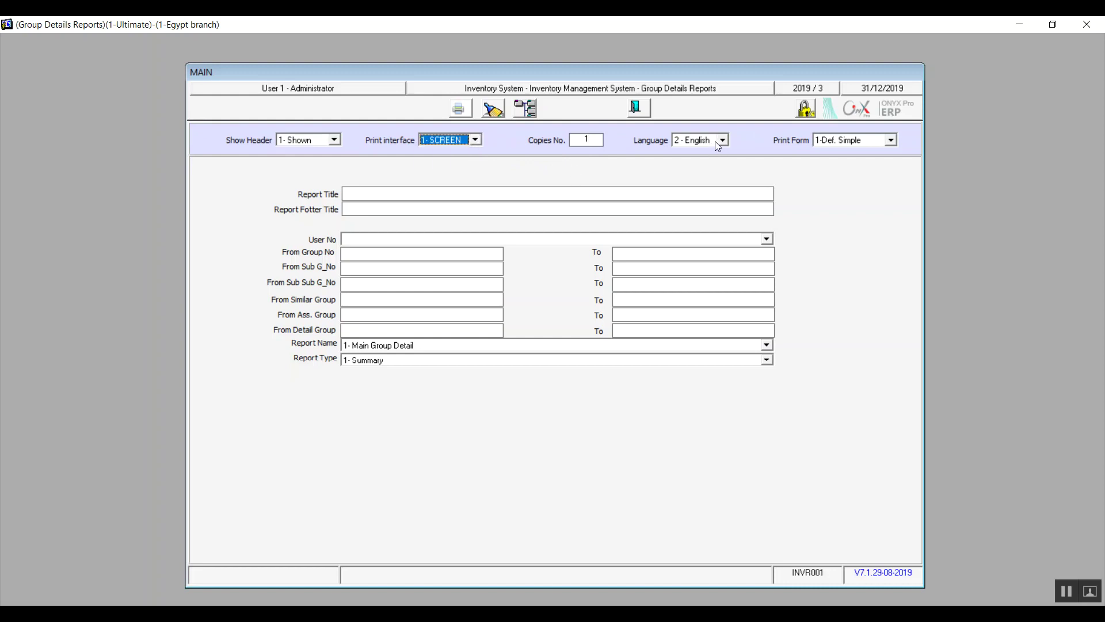
# - Keep the report language English and choose the 1-Def. Simple print form
pyautogui.click(718, 143)
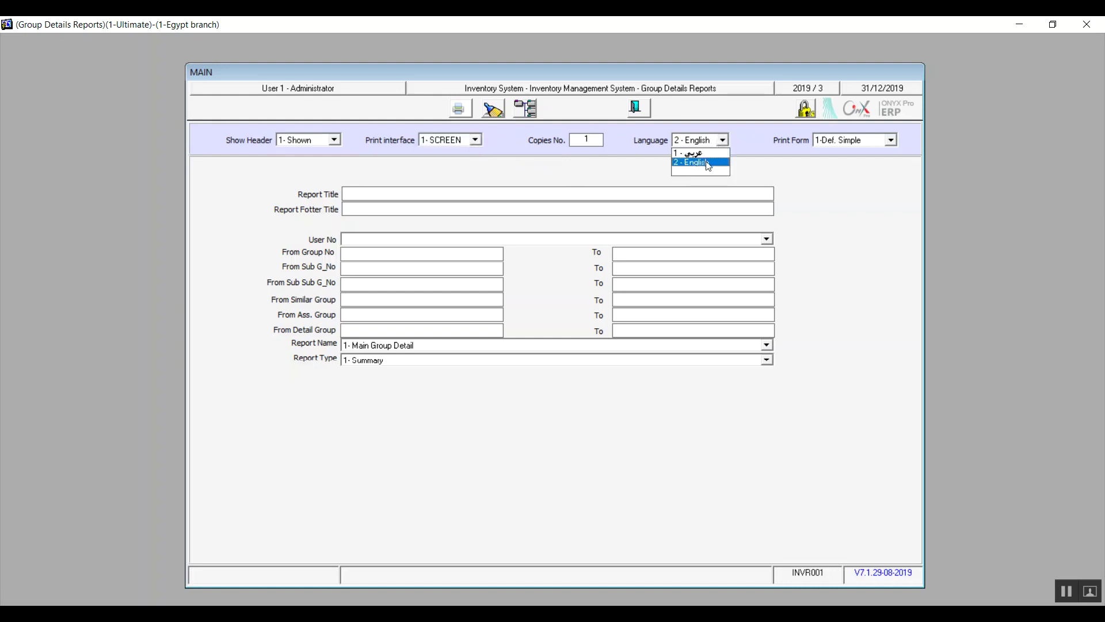
pyautogui.click(709, 162)
pyautogui.click(852, 144)
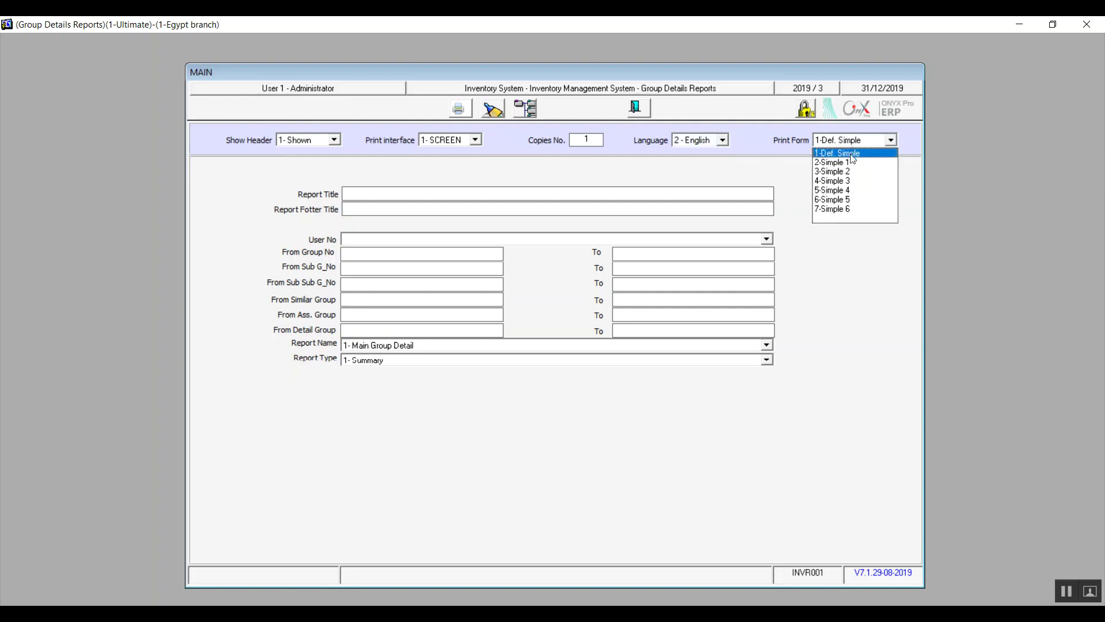
pyautogui.click(840, 215)
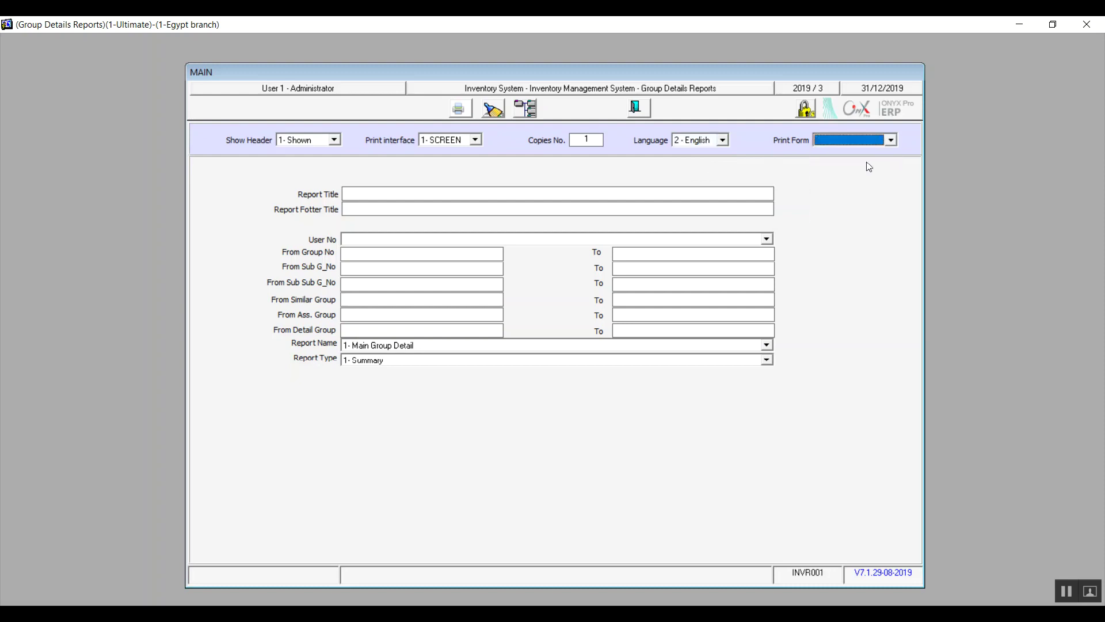
pyautogui.click(867, 142)
pyautogui.click(840, 152)
pyautogui.click(494, 194)
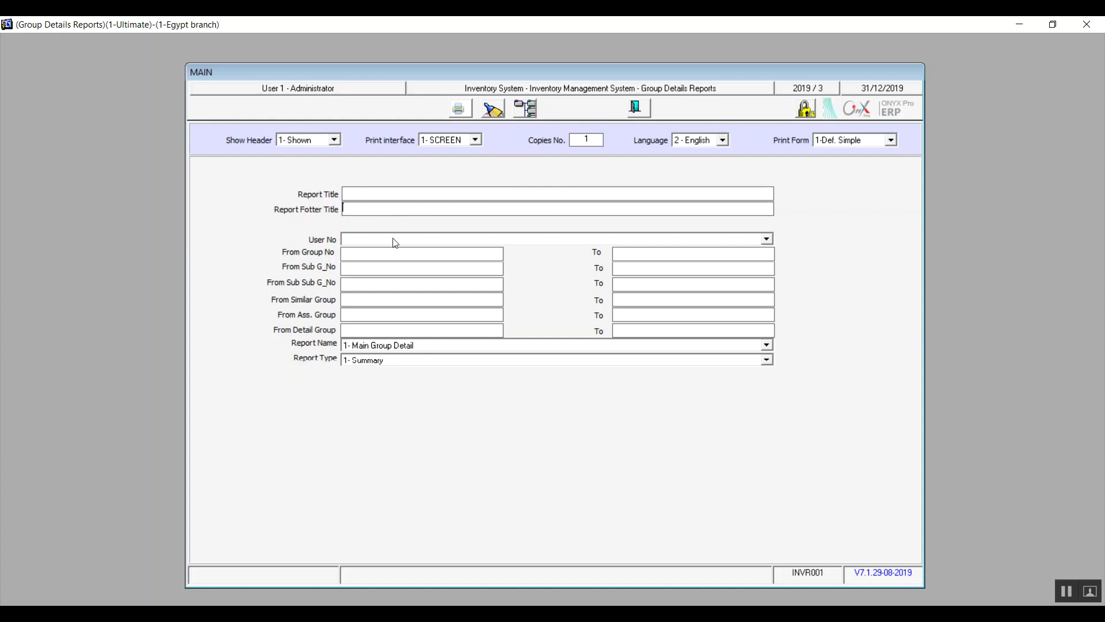
# - Pick group 1 'row material' from the Inventory Groups lookup for both From and To Group No
pyautogui.press('Tab')
pyautogui.click(374, 255)
pyautogui.doubleClick(369, 254)
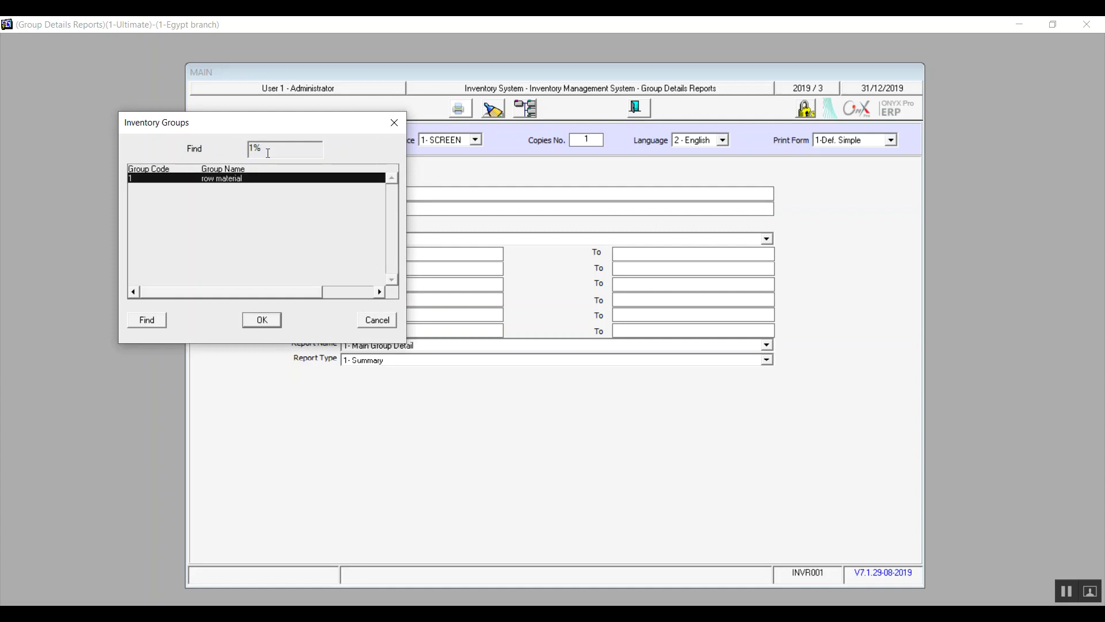
pyautogui.moveTo(270, 126); pyautogui.dragTo(190, 146)
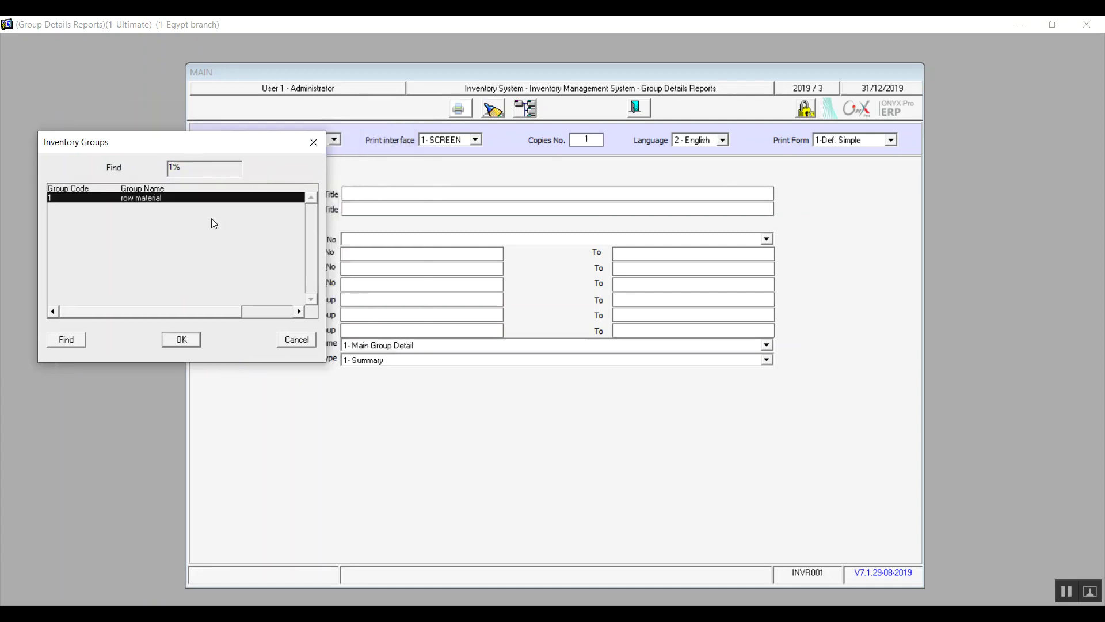
pyautogui.click(192, 341)
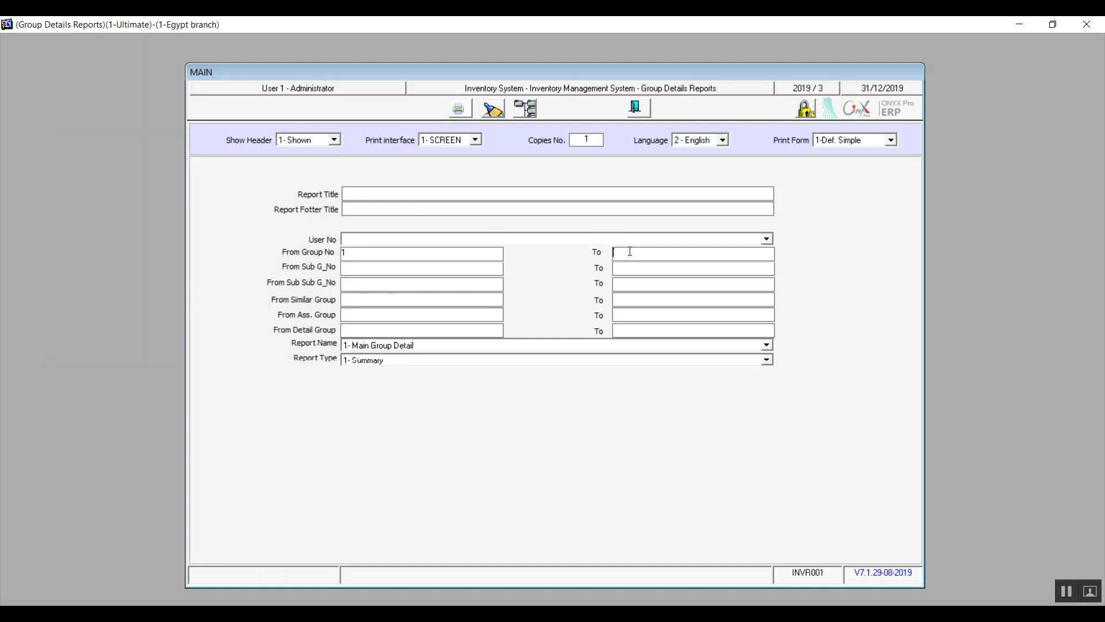
pyautogui.doubleClick(630, 252)
pyautogui.doubleClick(326, 178)
# - Keep Report Name 1- Main Group Detail and type 1- Summary, then preview the report
pyautogui.click(368, 347)
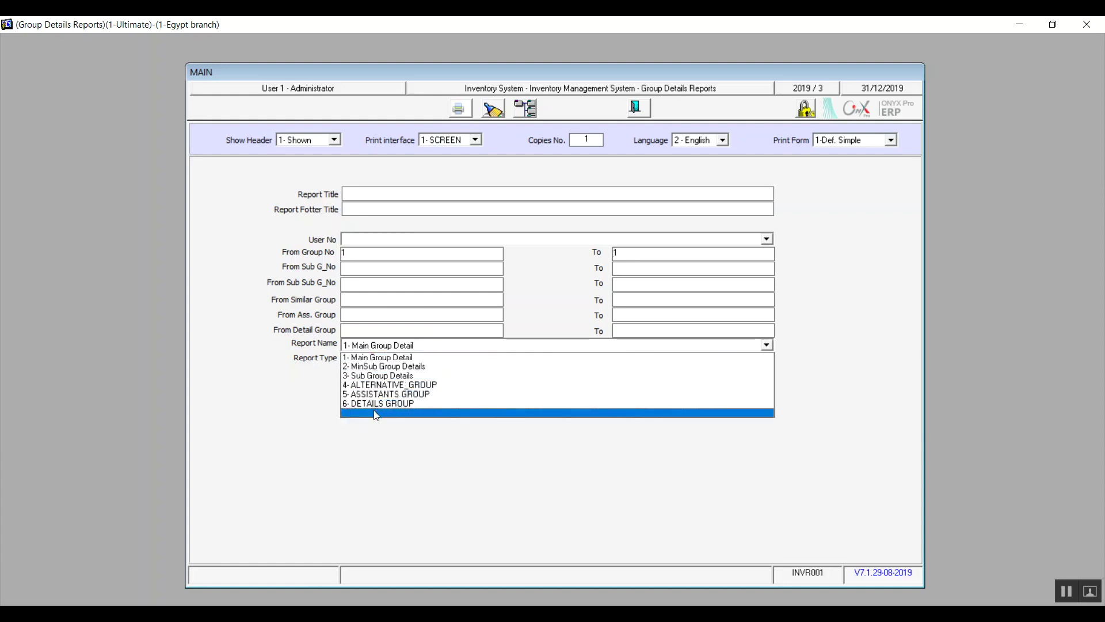
pyautogui.click(370, 355)
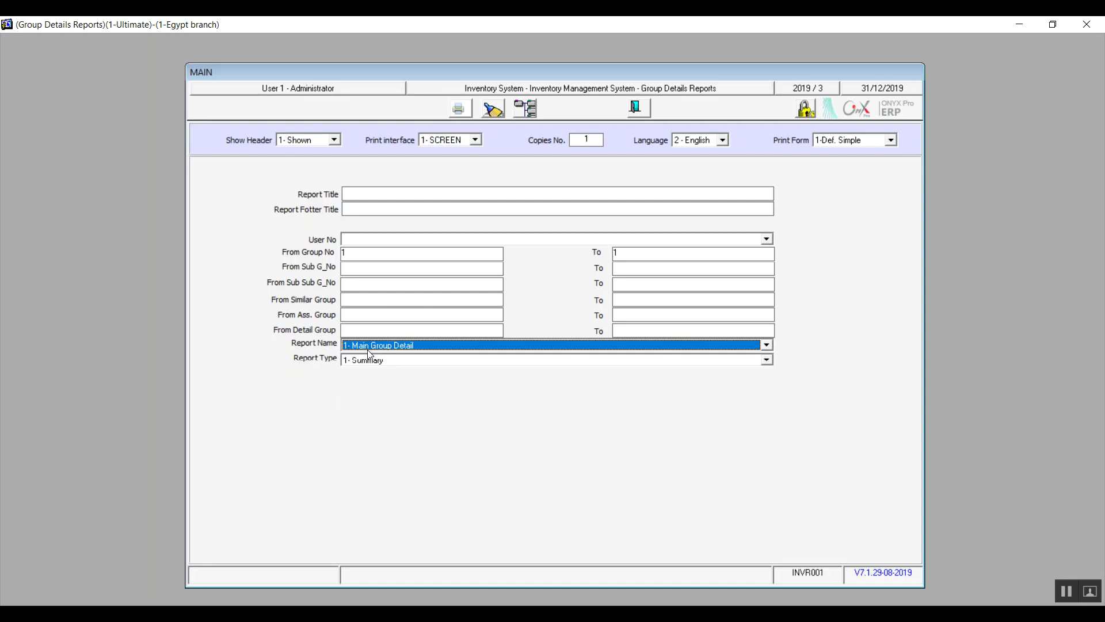
pyautogui.click(369, 348)
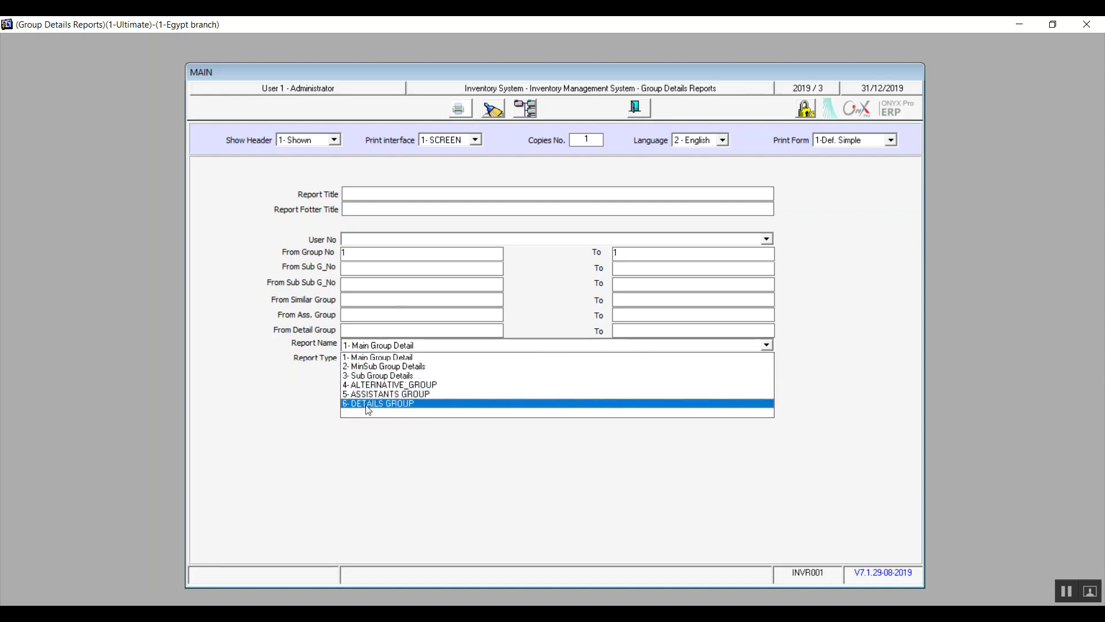
pyautogui.click(366, 358)
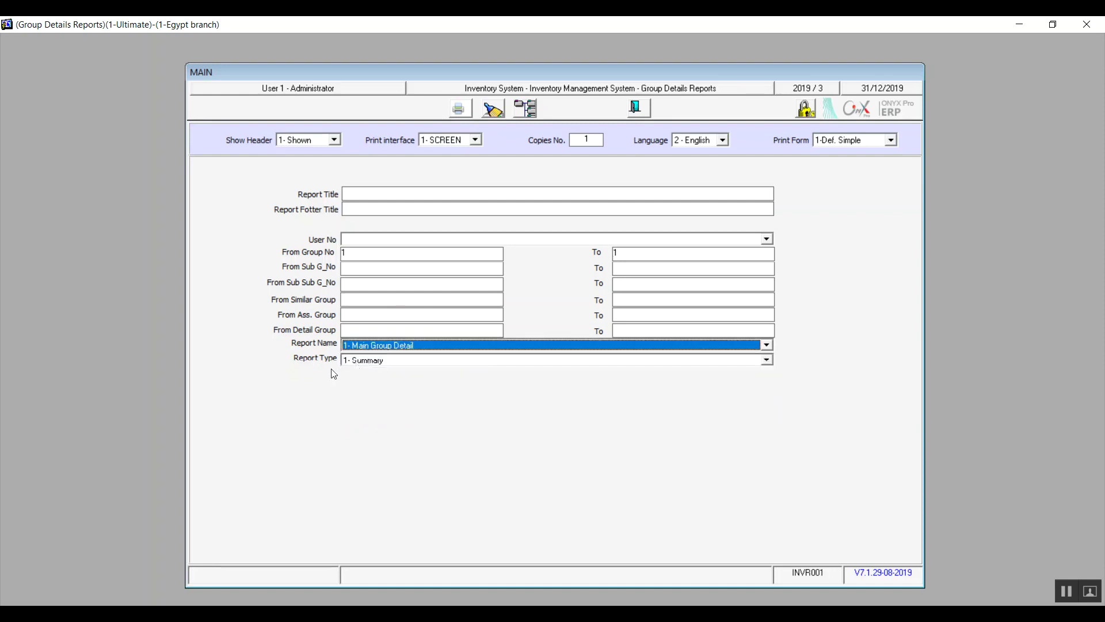
pyautogui.click(378, 362)
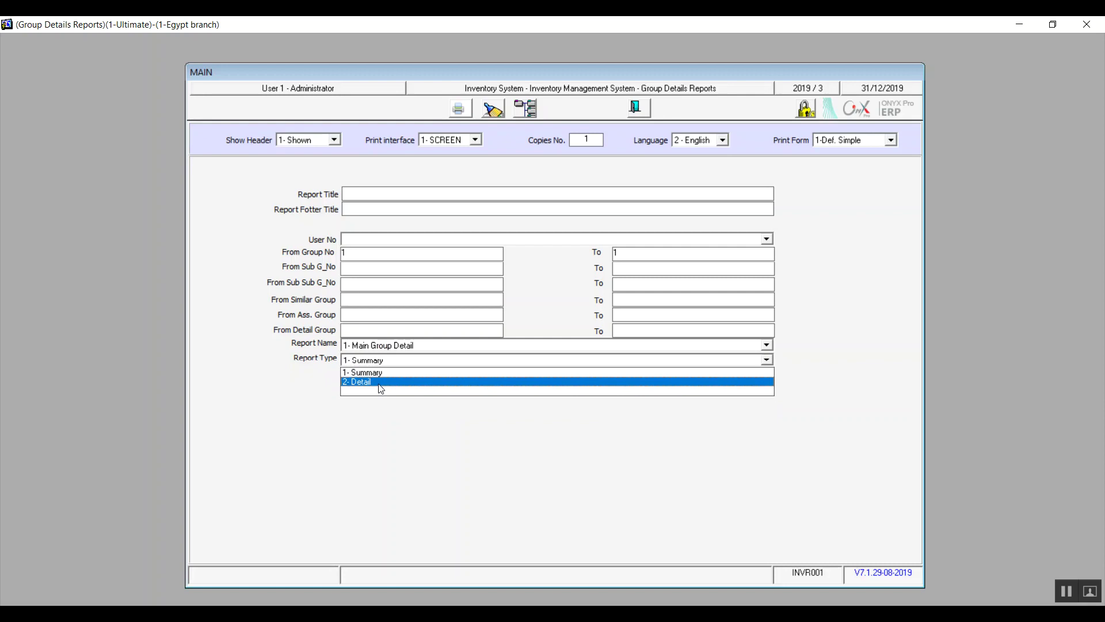
pyautogui.click(380, 373)
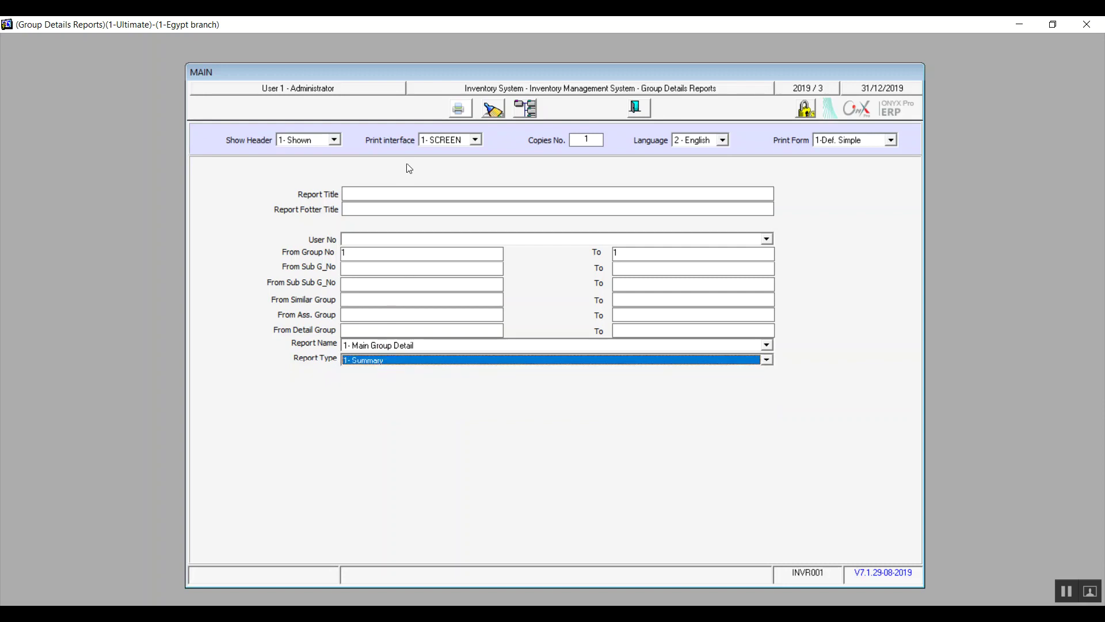
pyautogui.click(462, 108)
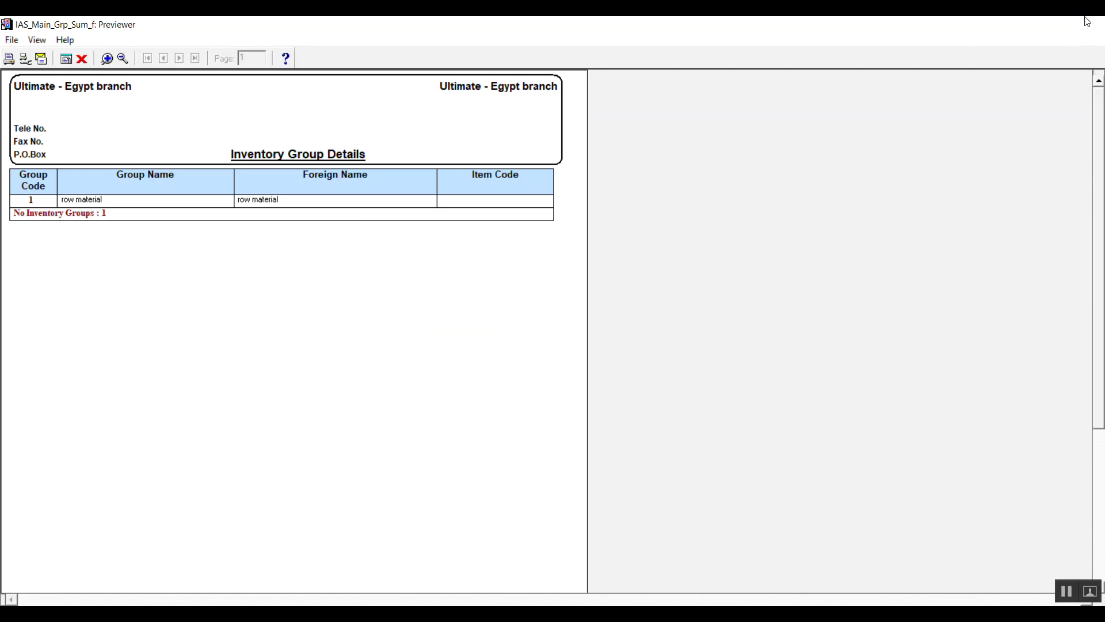
# - Close the preview, clear the previous report options, and close Group Details Reports
pyautogui.click(1086, 22)
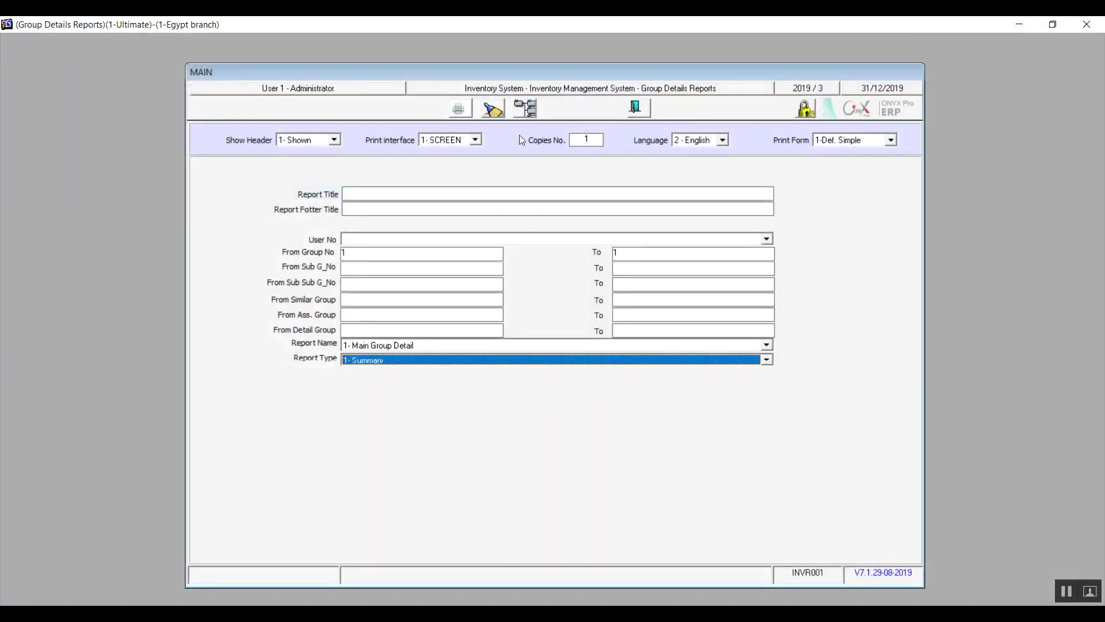
pyautogui.click(494, 109)
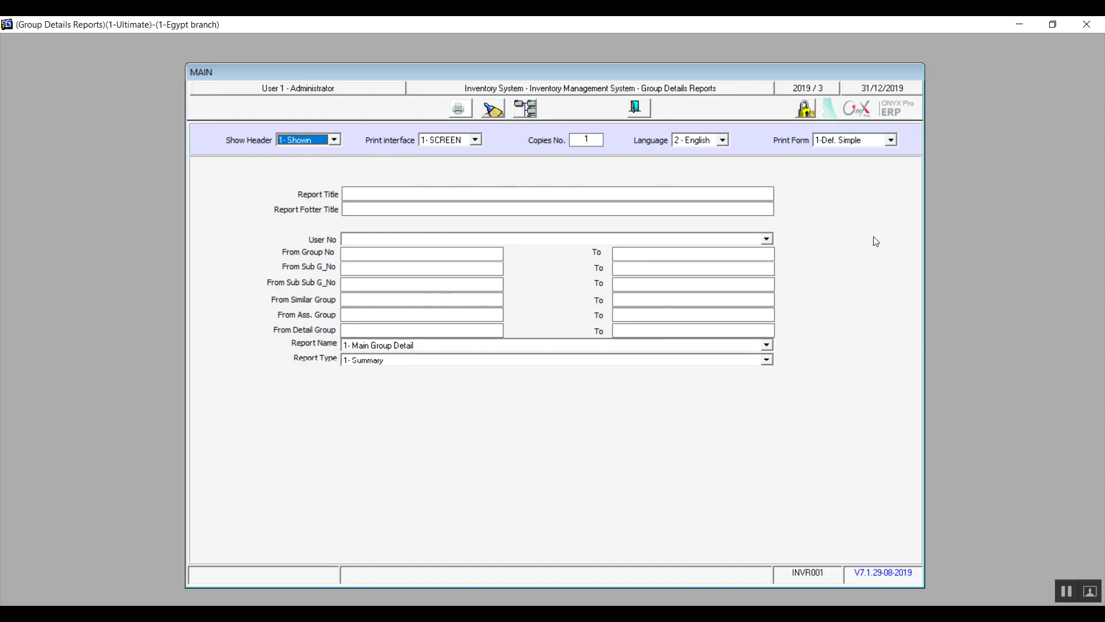
pyautogui.click(636, 109)
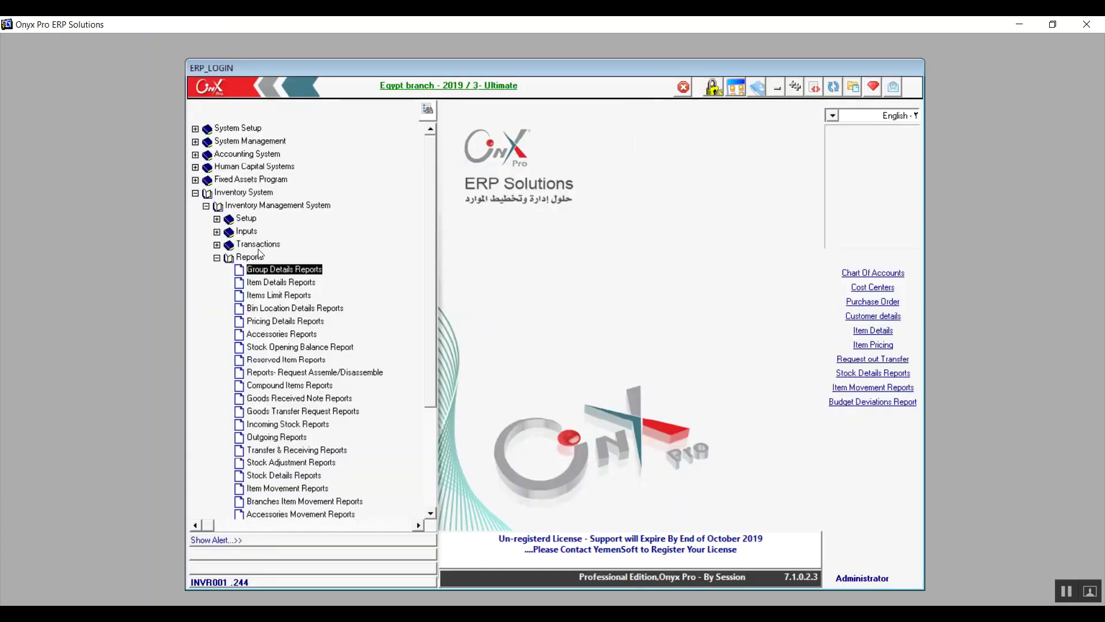
# - Collapse the Reports, Inventory Management System and Inventory System branches of the menu tree
pyautogui.click(216, 257)
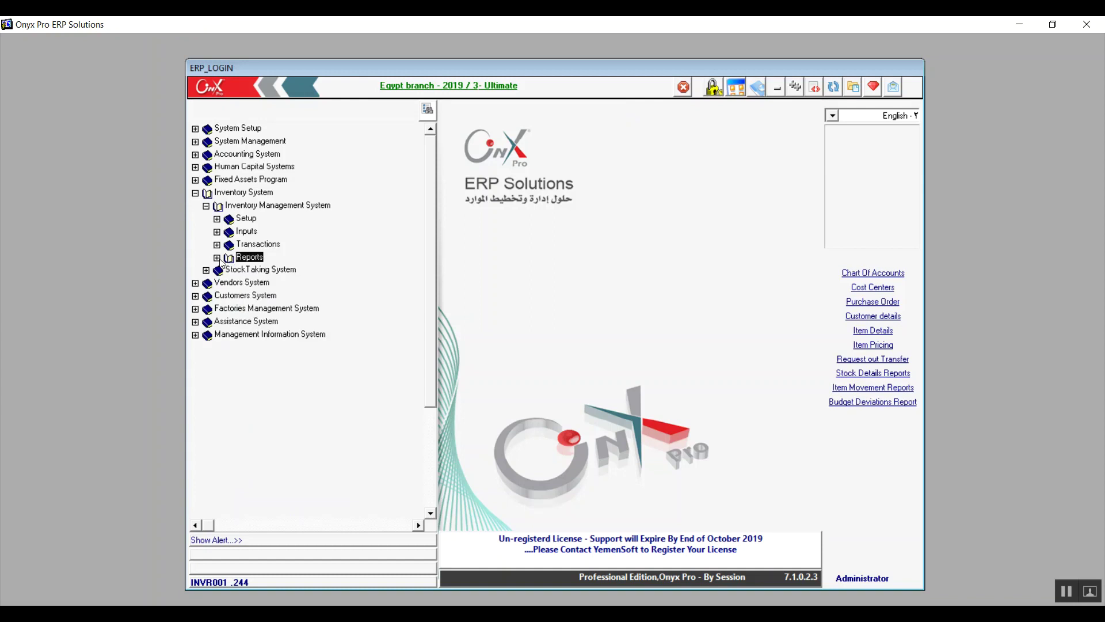
pyautogui.click(206, 205)
pyautogui.click(195, 193)
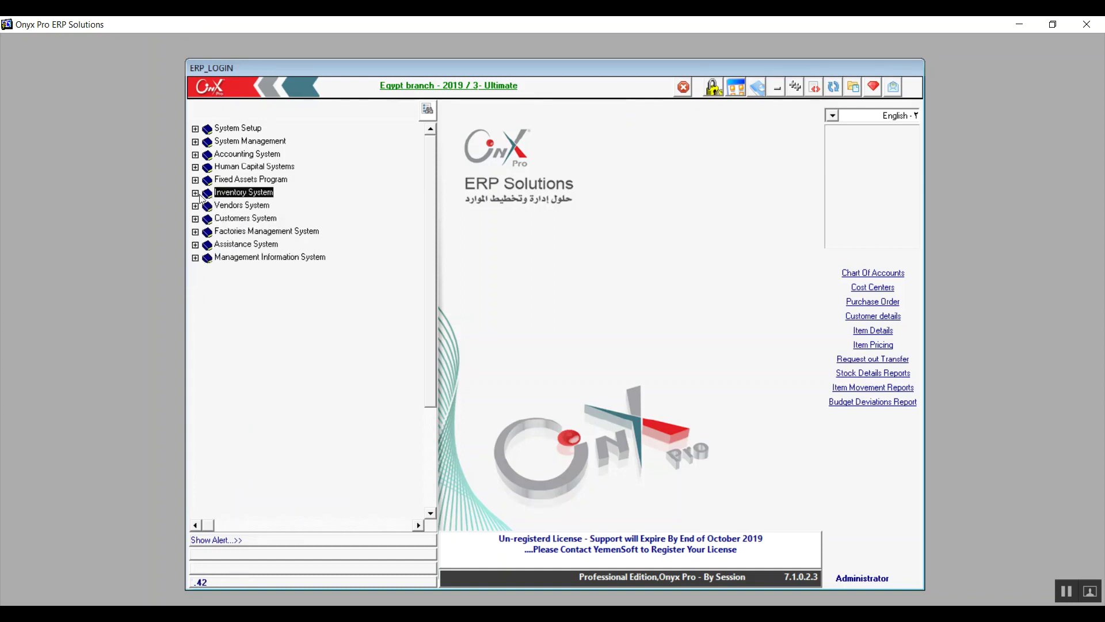